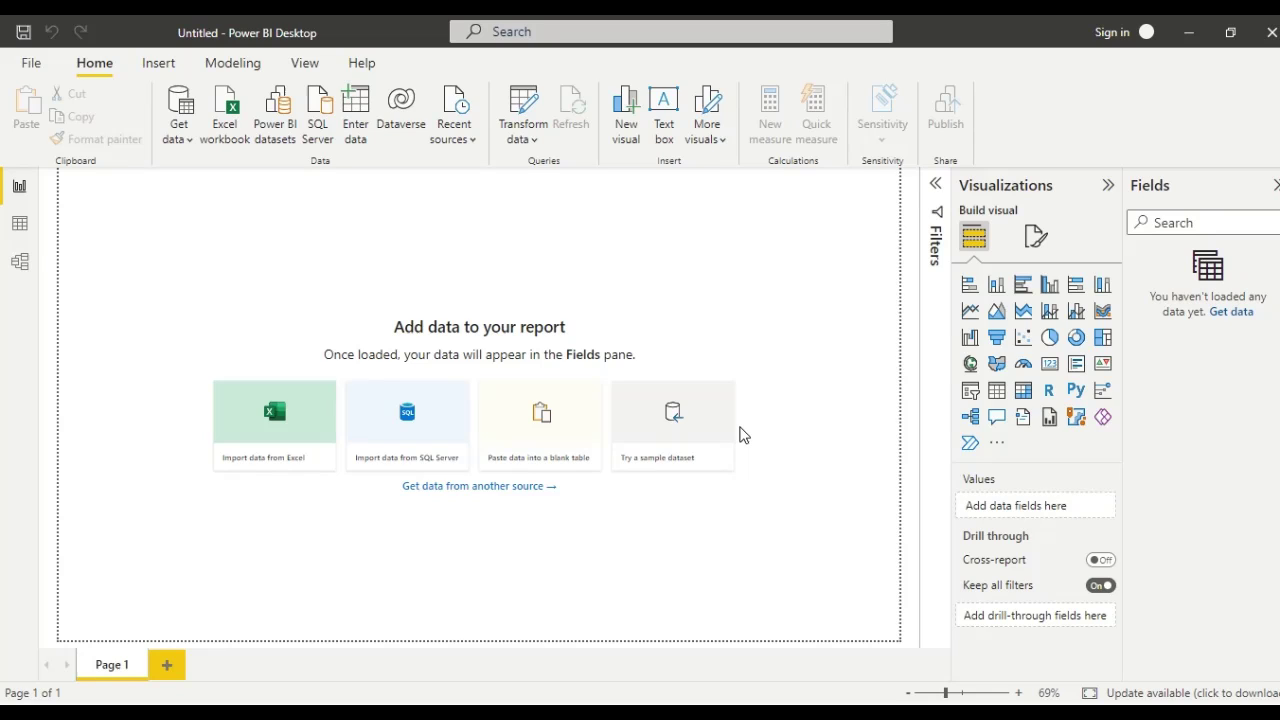
Step: Show the Get data list of common data sources on the empty report
click(185, 143)
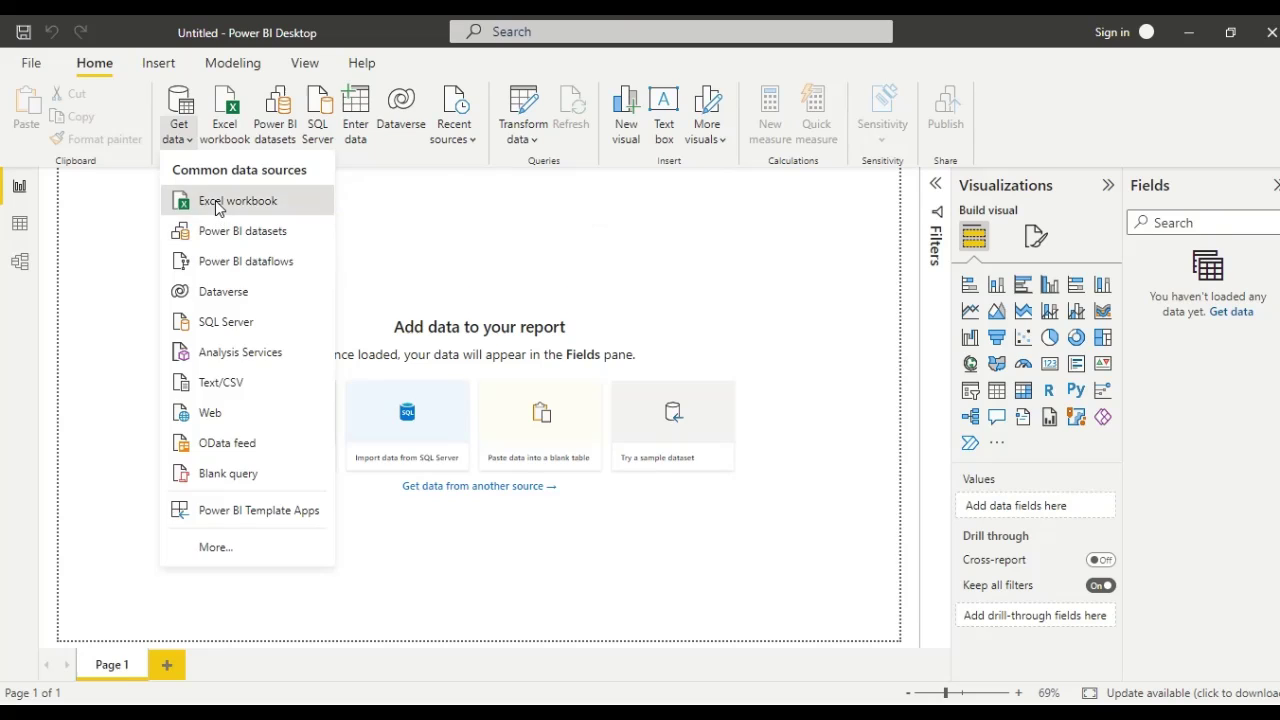
Step: Choose Excel workbook as the source and select Custom Sort Data Order in the Data Analysis folder
click(216, 203)
text(S)
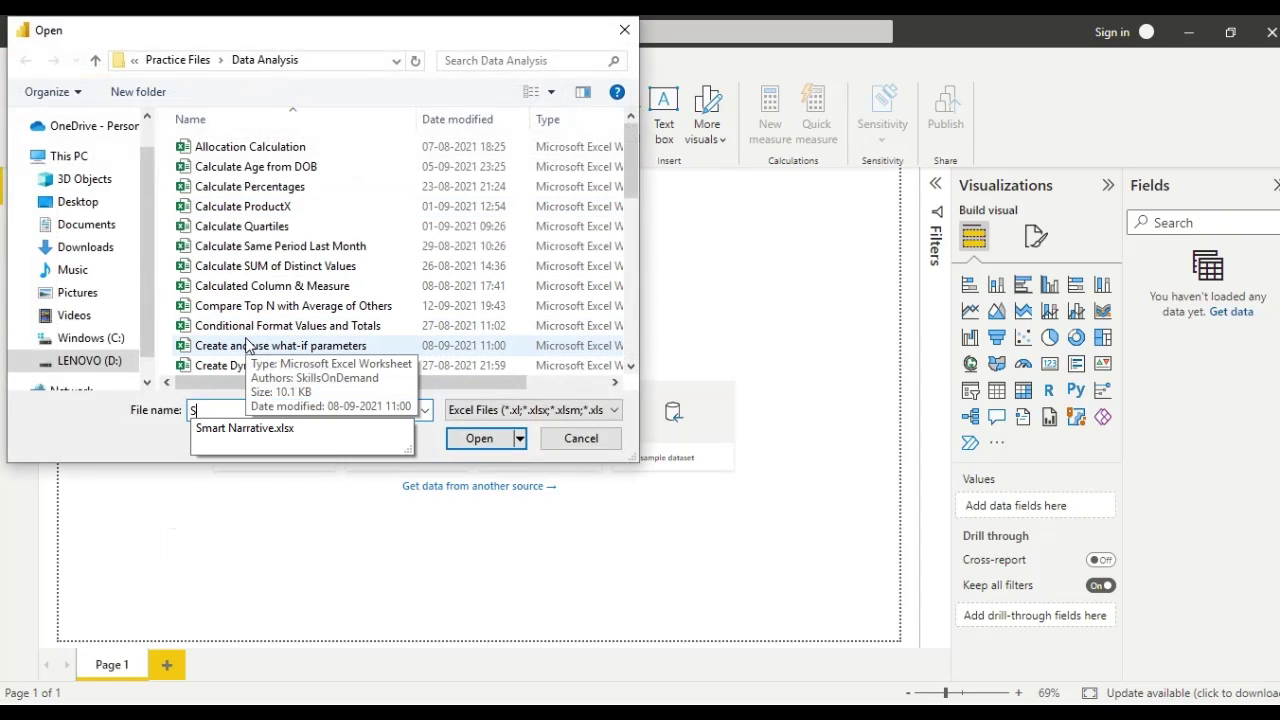
key(Escape)
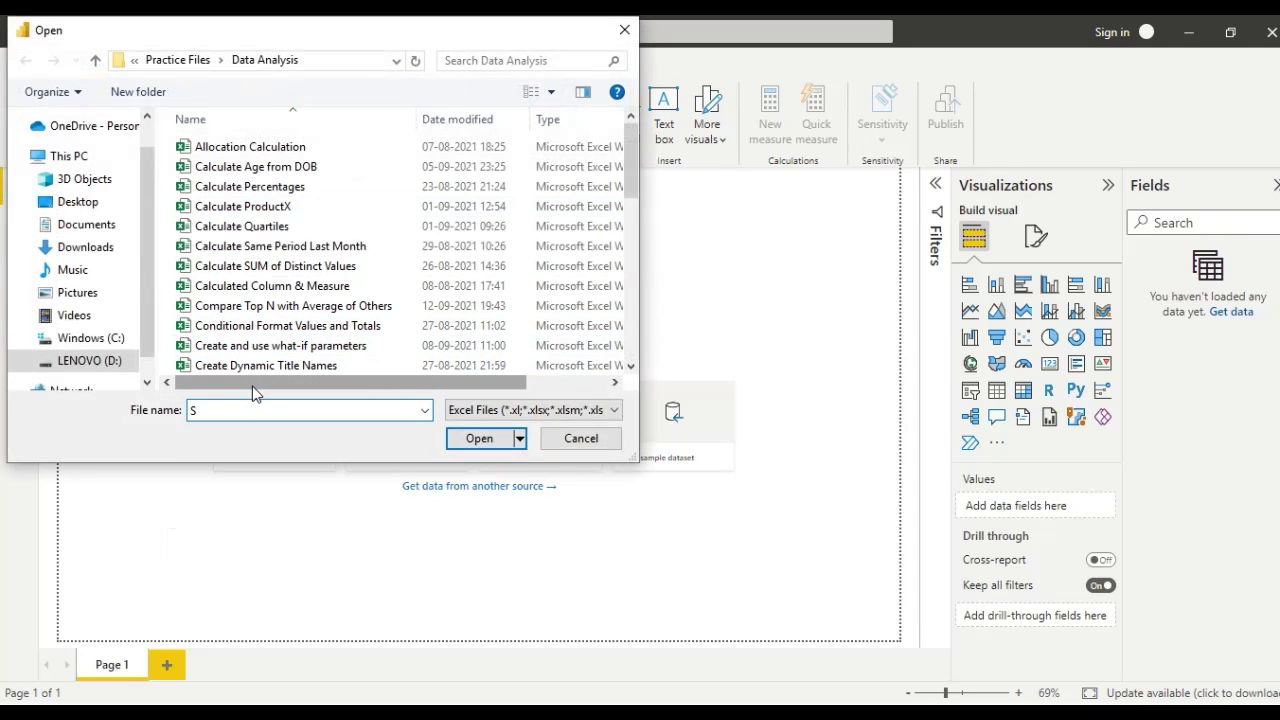
key(BackSpace)
text(0.)
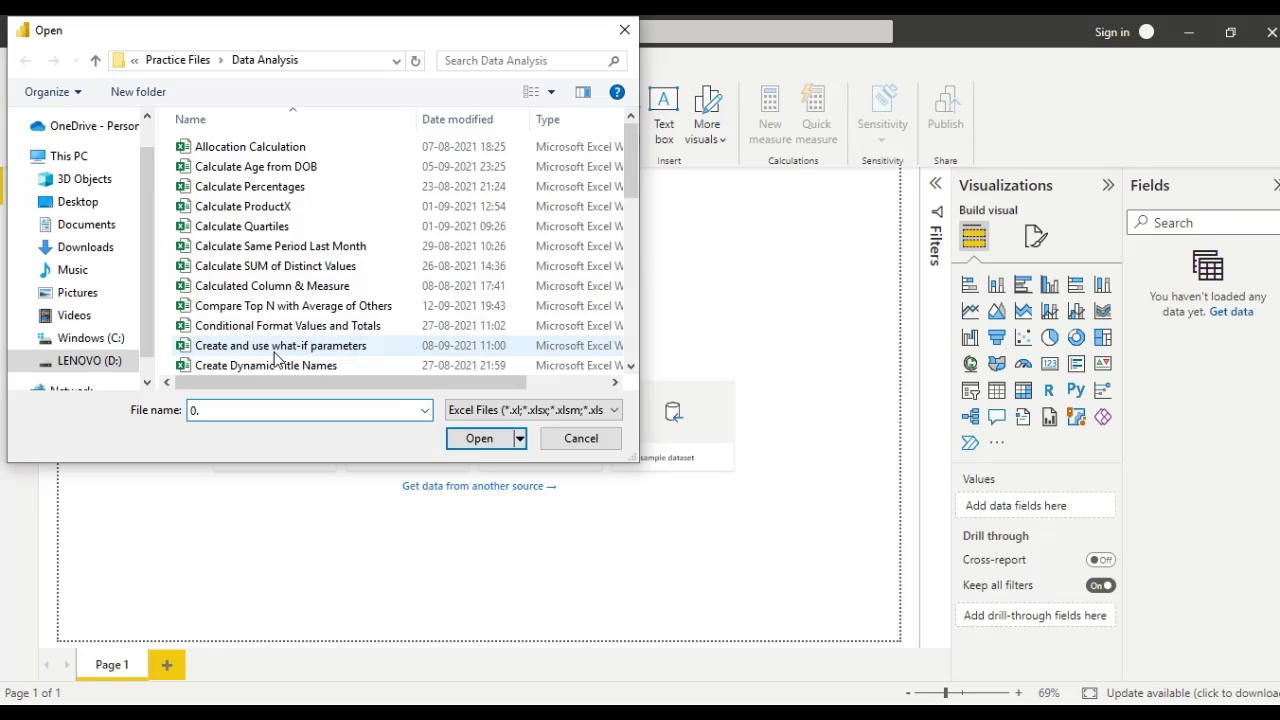
key(BackSpace)
key(BackSpace)
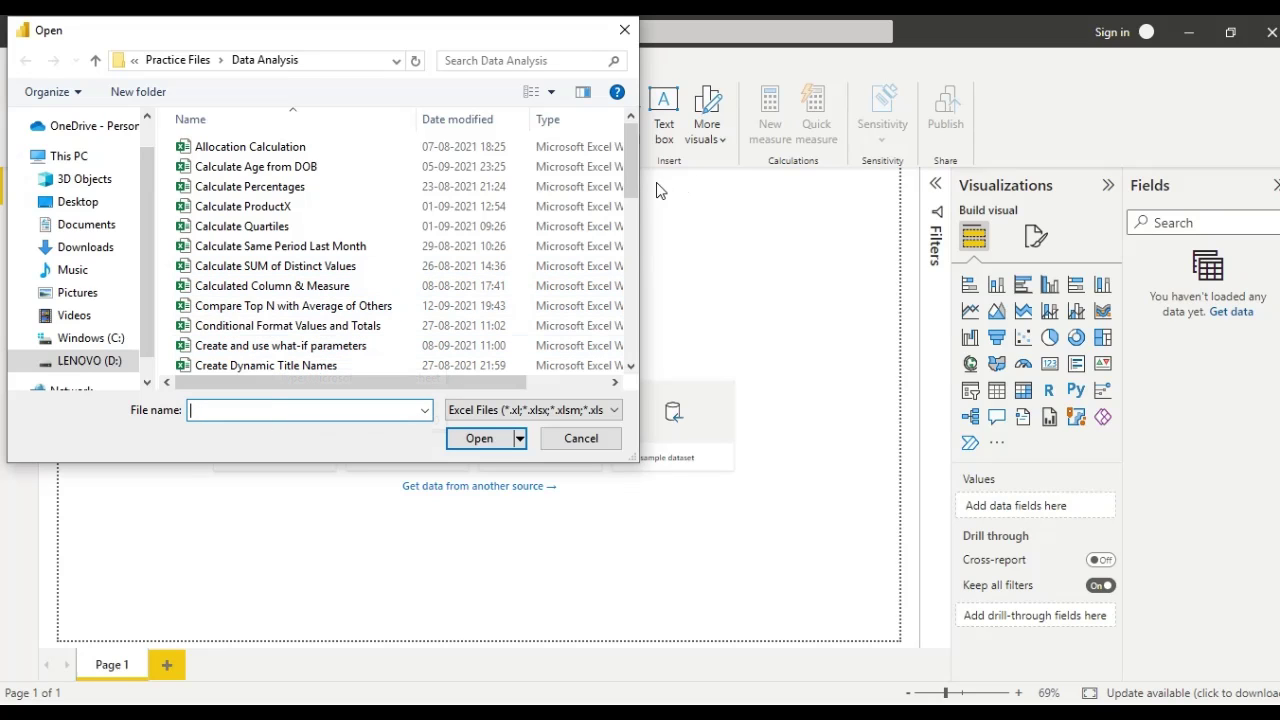
drag(636, 172, 637, 198)
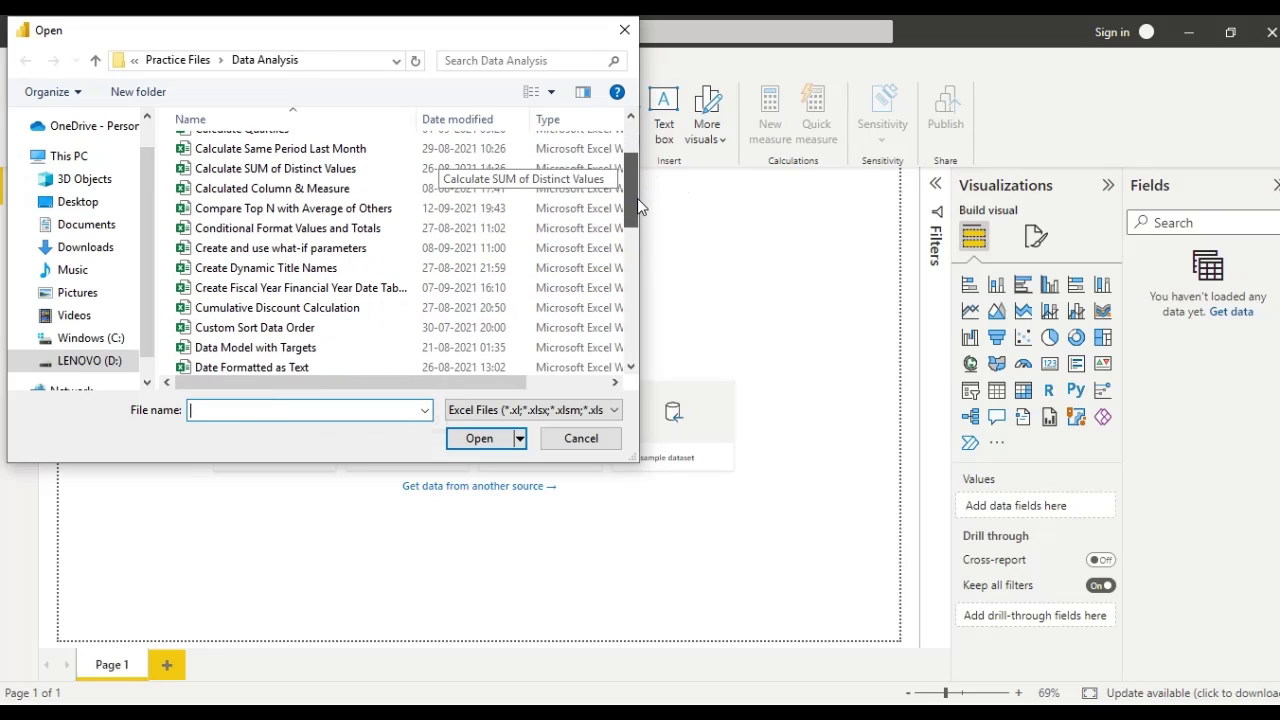
click(310, 328)
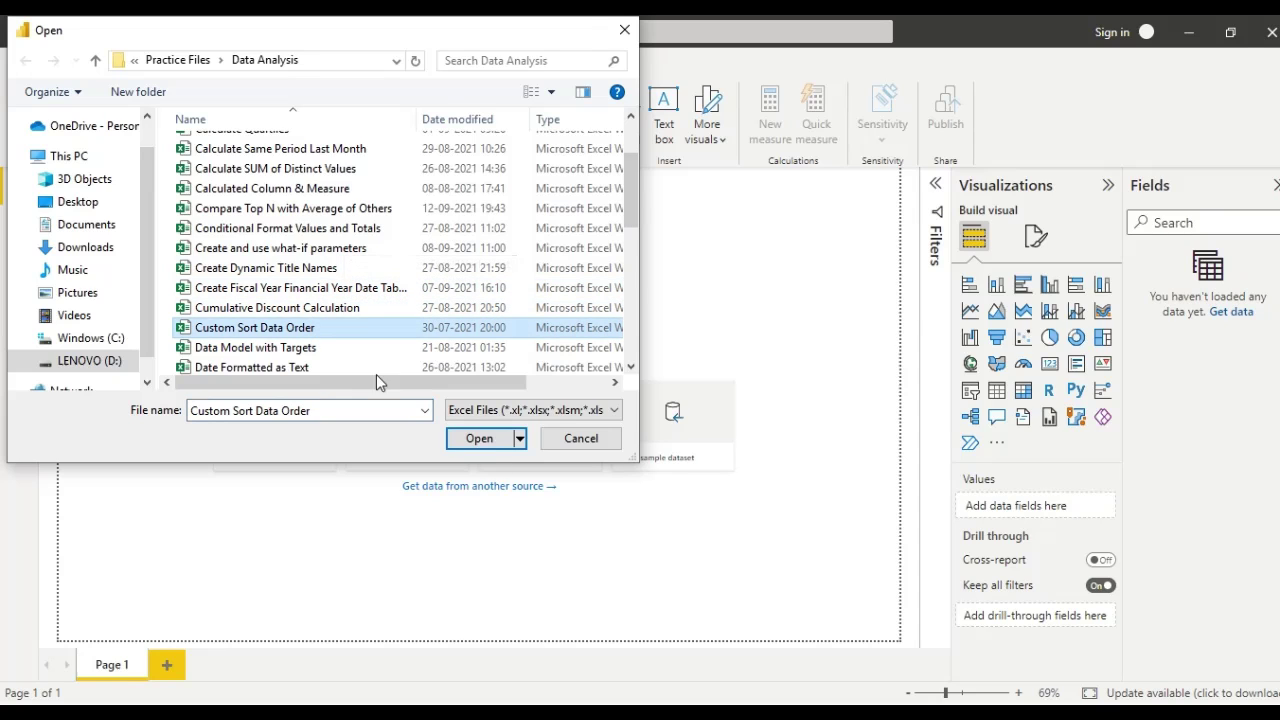
Step: Open the workbook, tick the Data table in the Navigator and load it
click(479, 438)
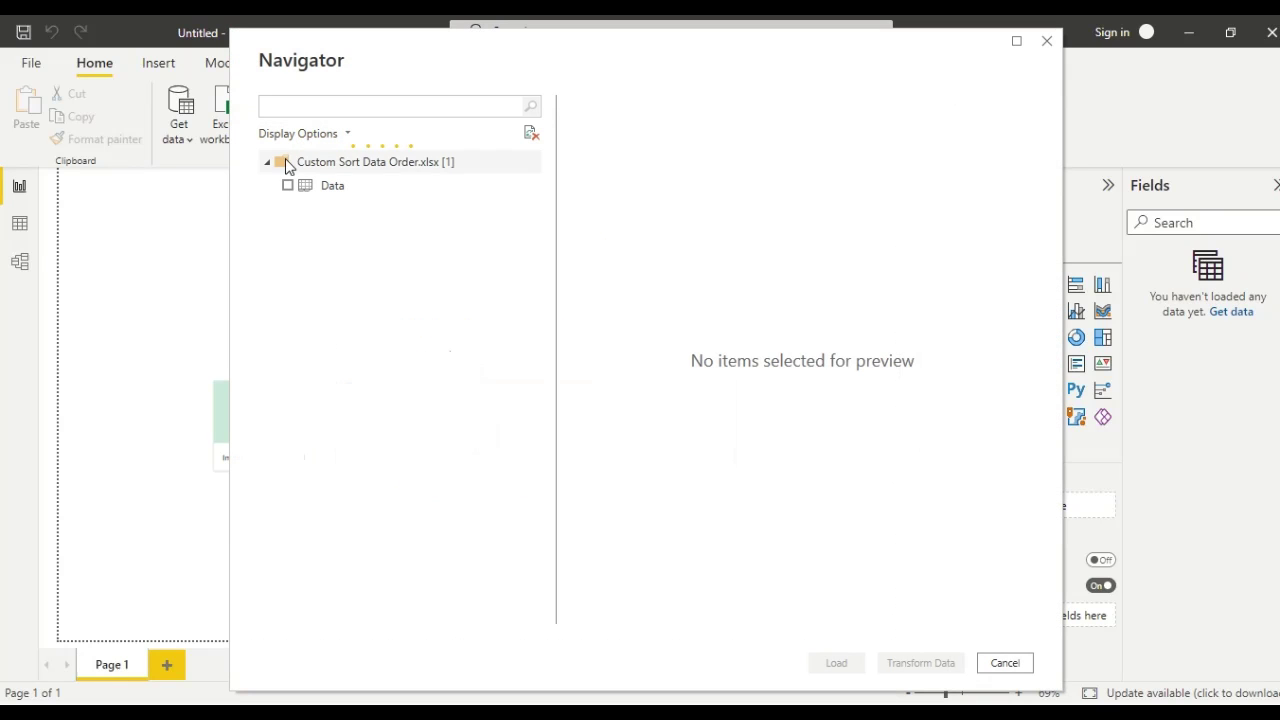
click(288, 186)
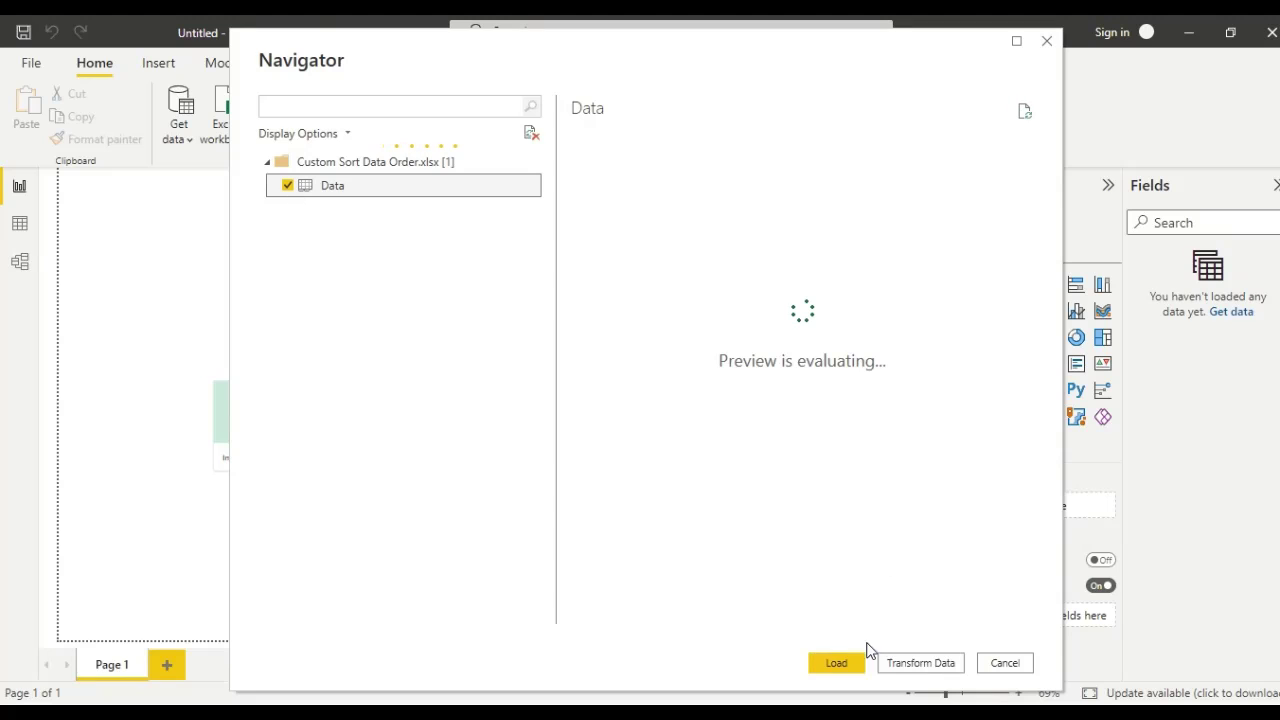
click(838, 663)
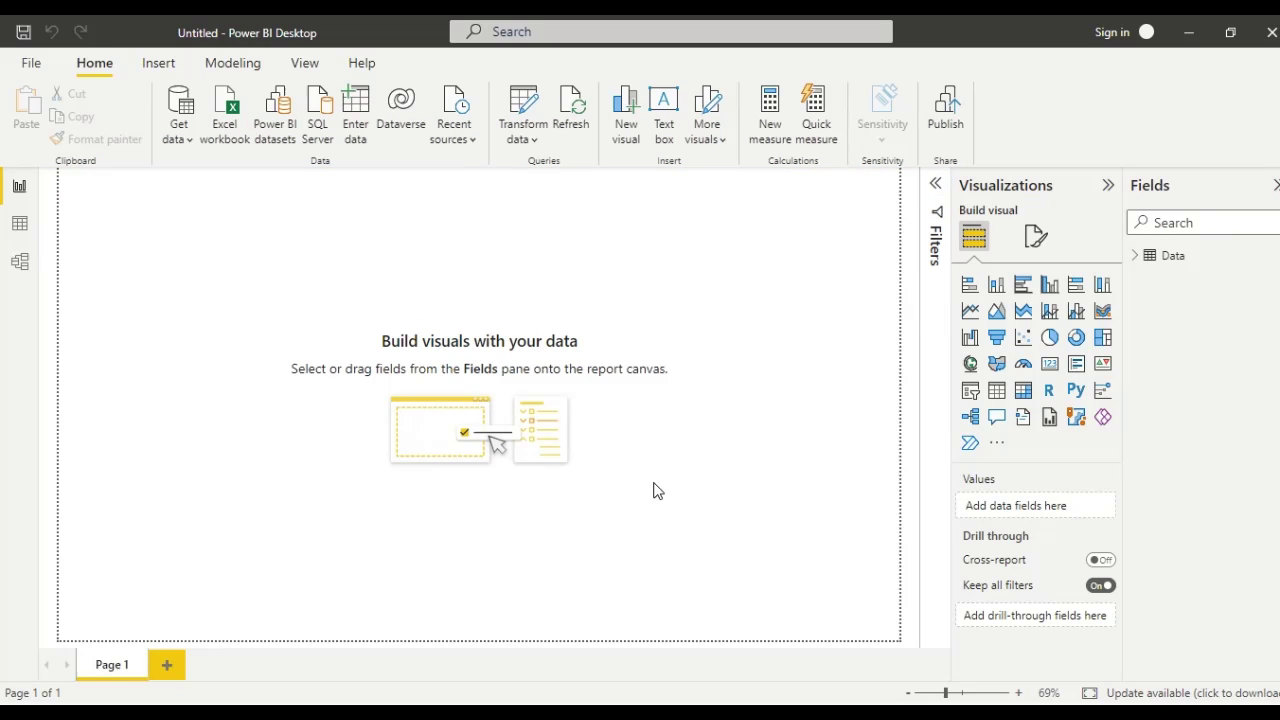
Step: In Data view, check the five Status values in the Status filter list
click(19, 224)
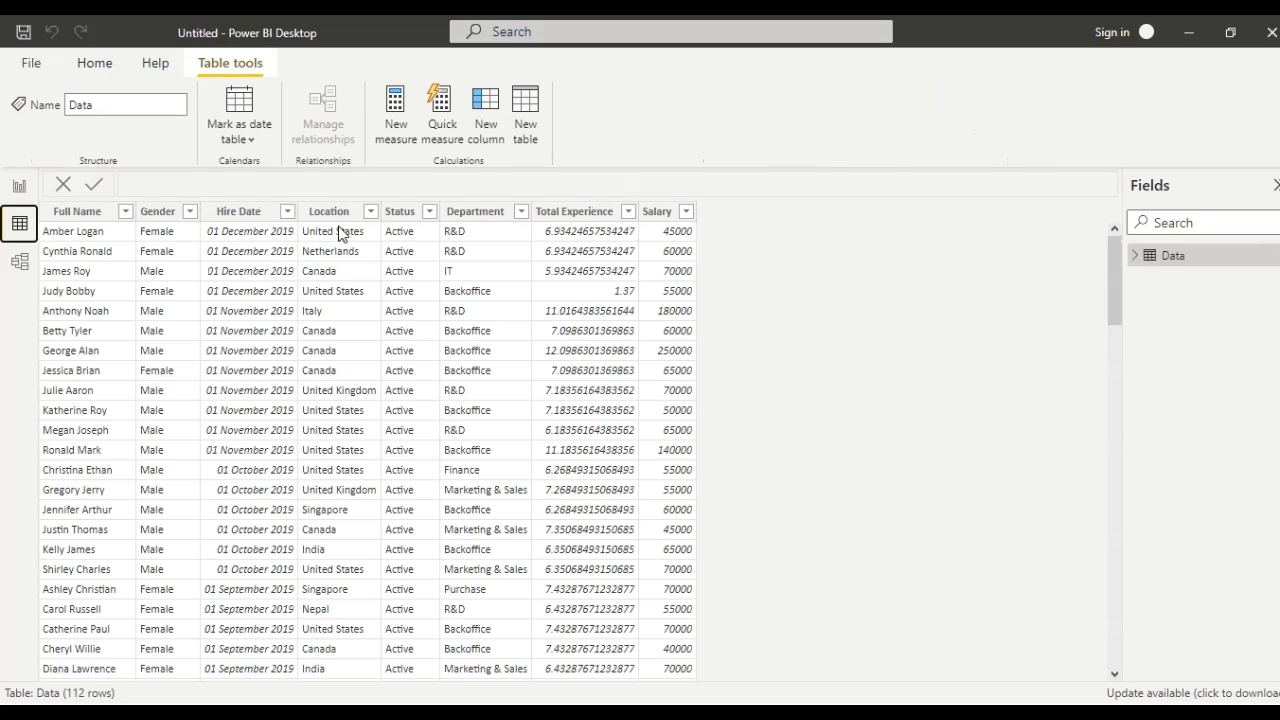
click(429, 212)
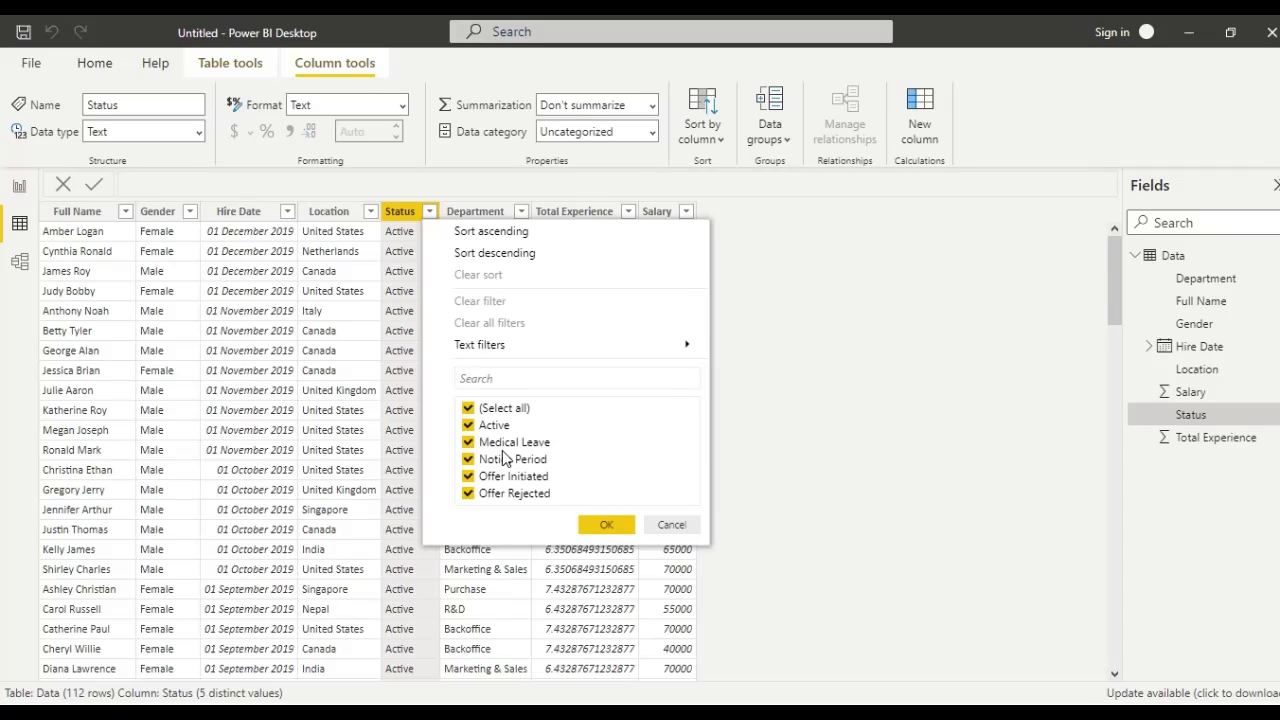
click(603, 525)
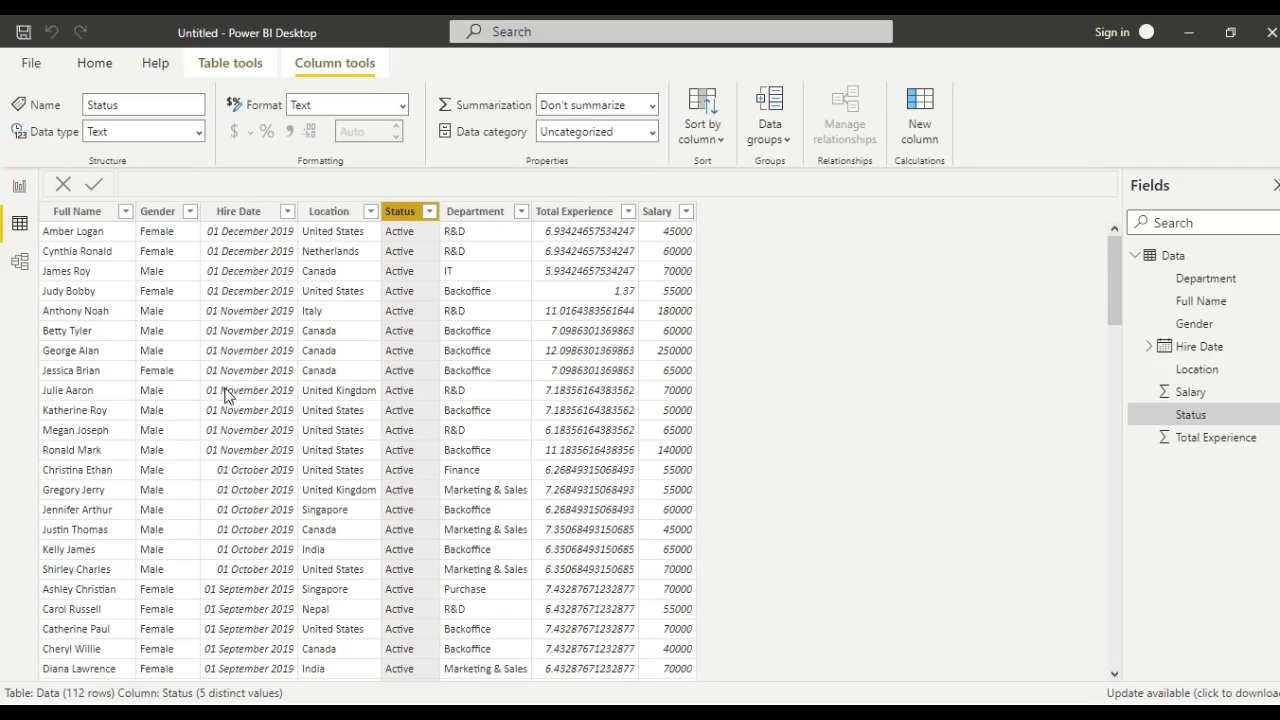
Step: Return to Data view and bring up the Salary column's context menu
click(17, 186)
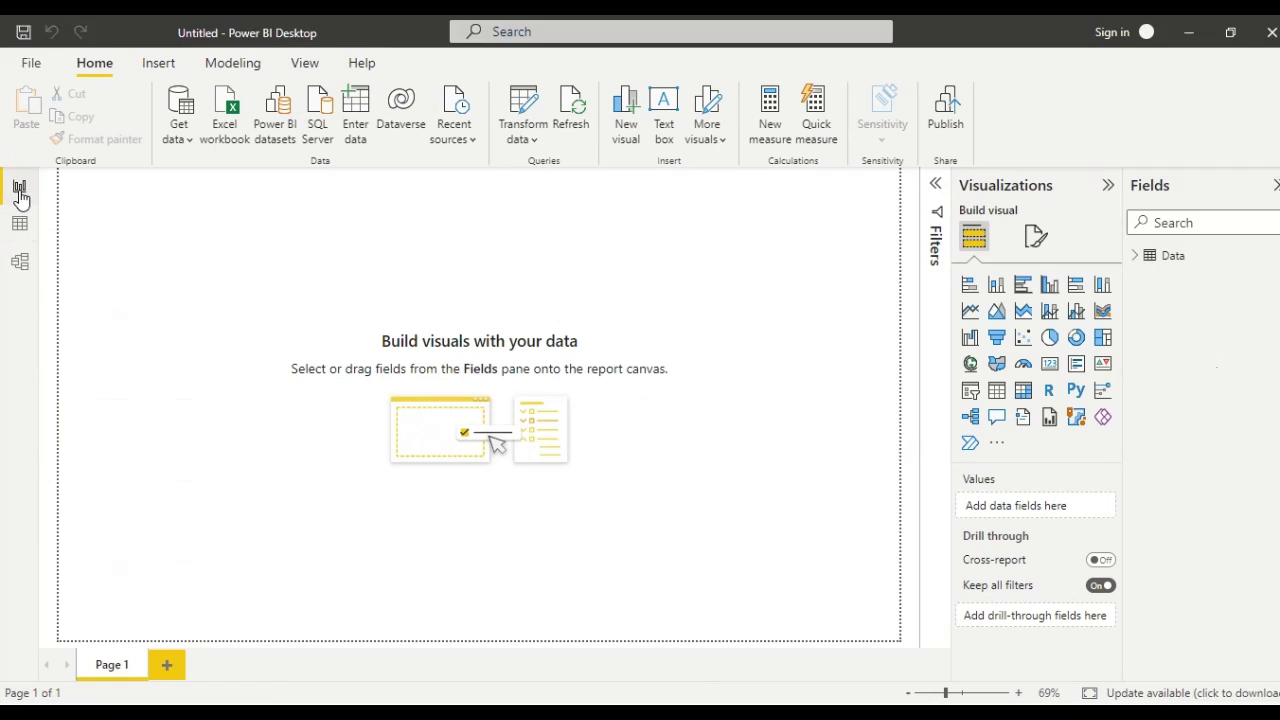
click(20, 228)
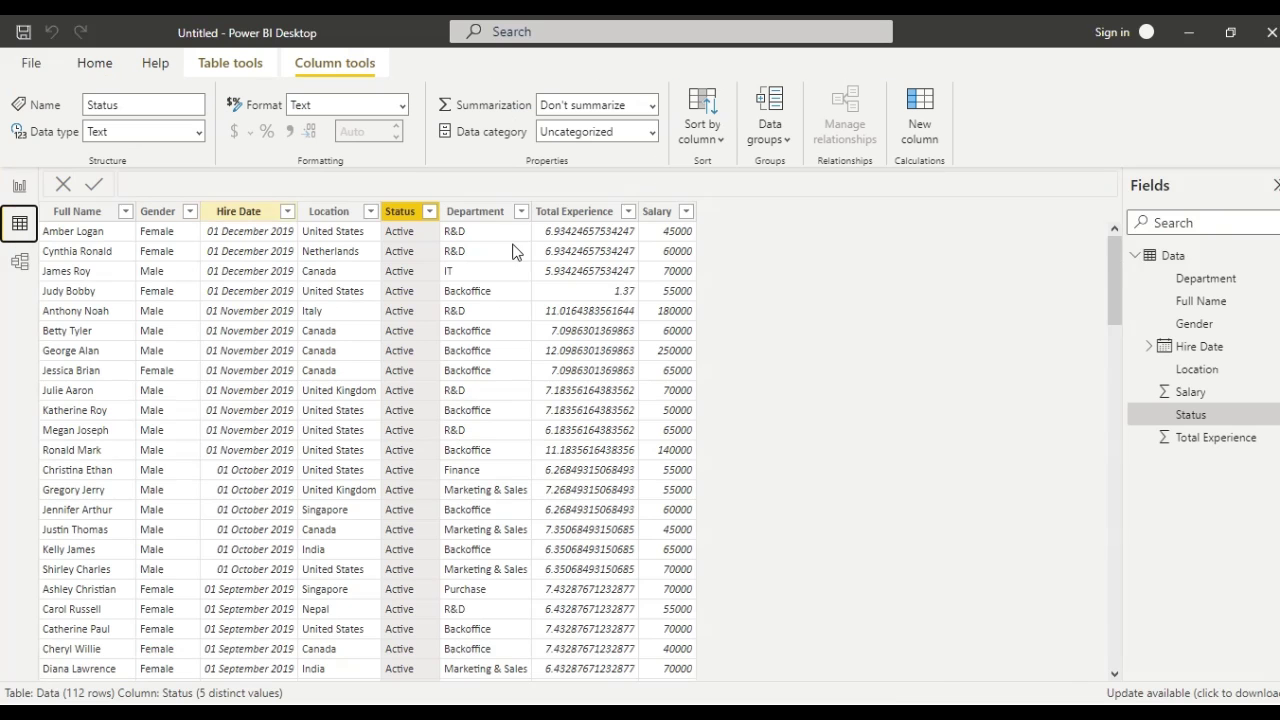
click(663, 214)
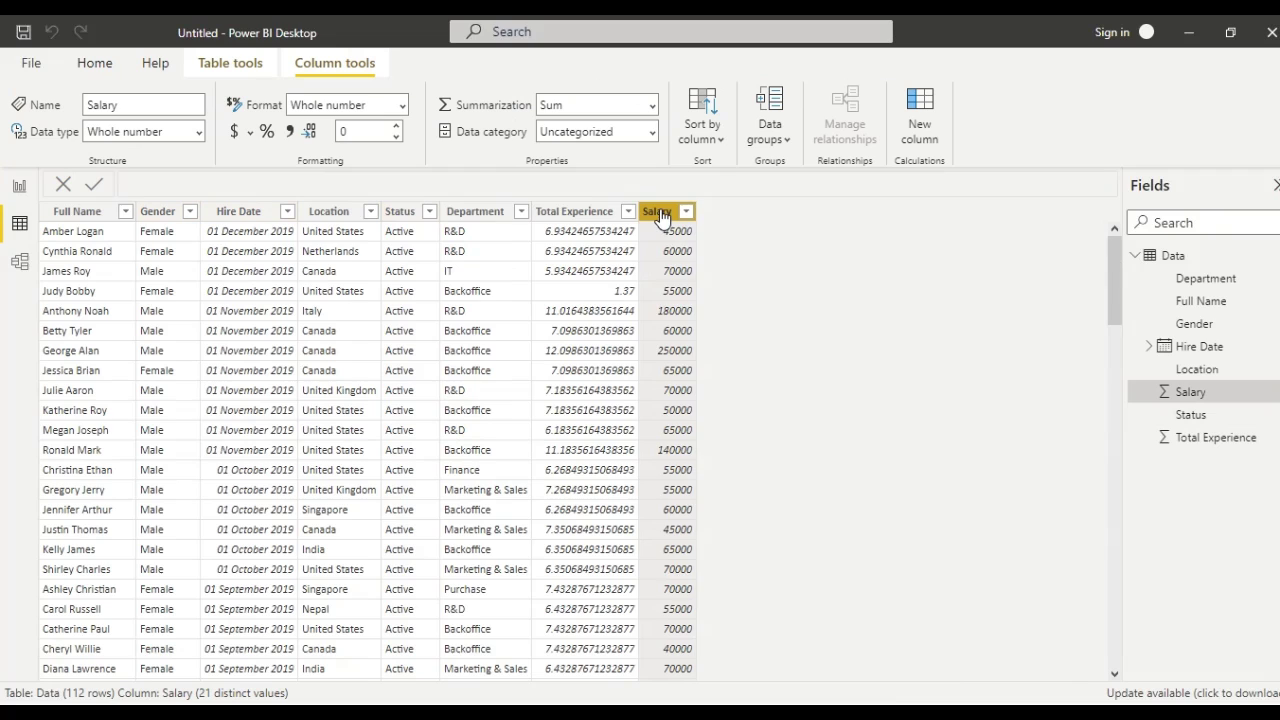
right_click(661, 212)
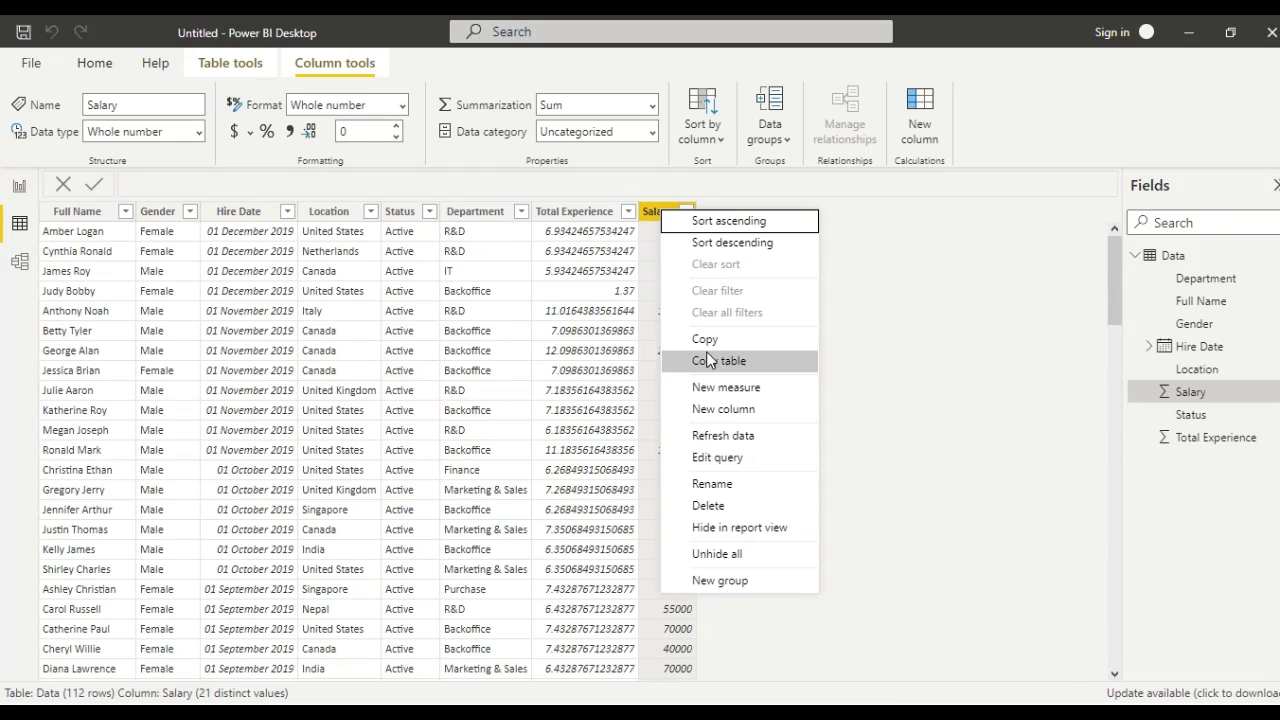
Step: Add a new column and replace its default formula with IMPORTANCE = SWITCH
click(713, 409)
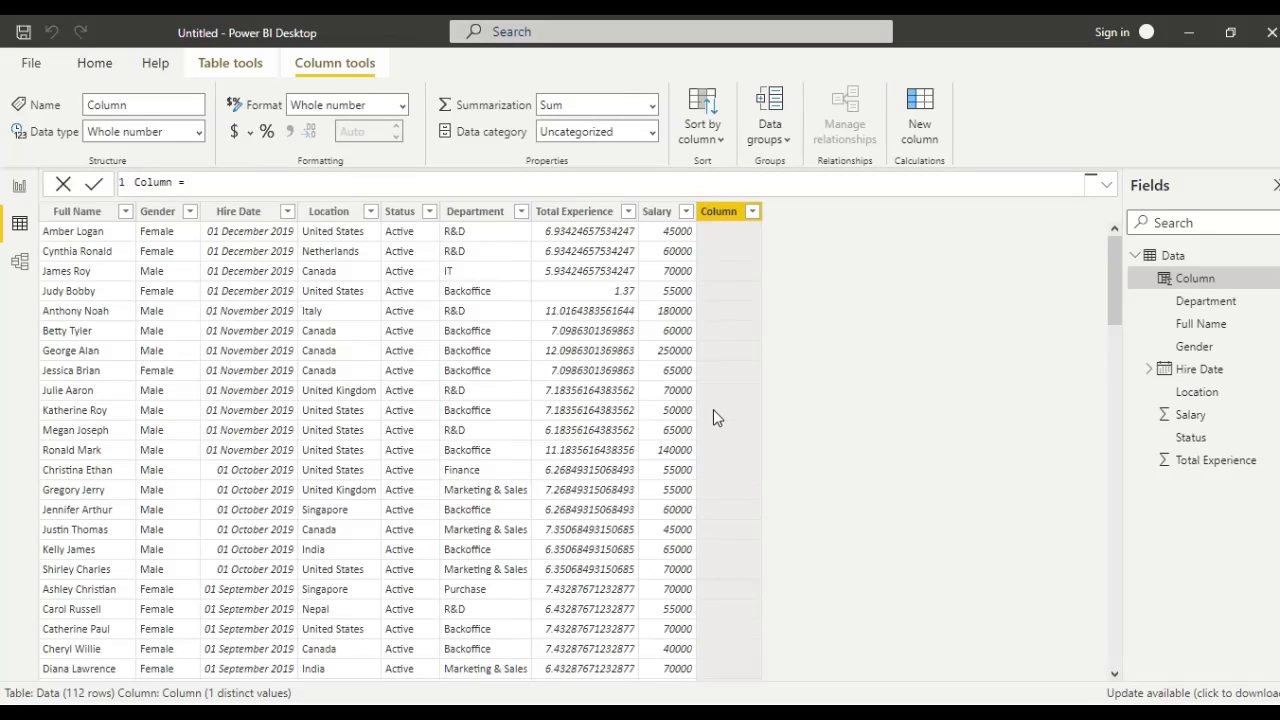
key(ctrl+a)
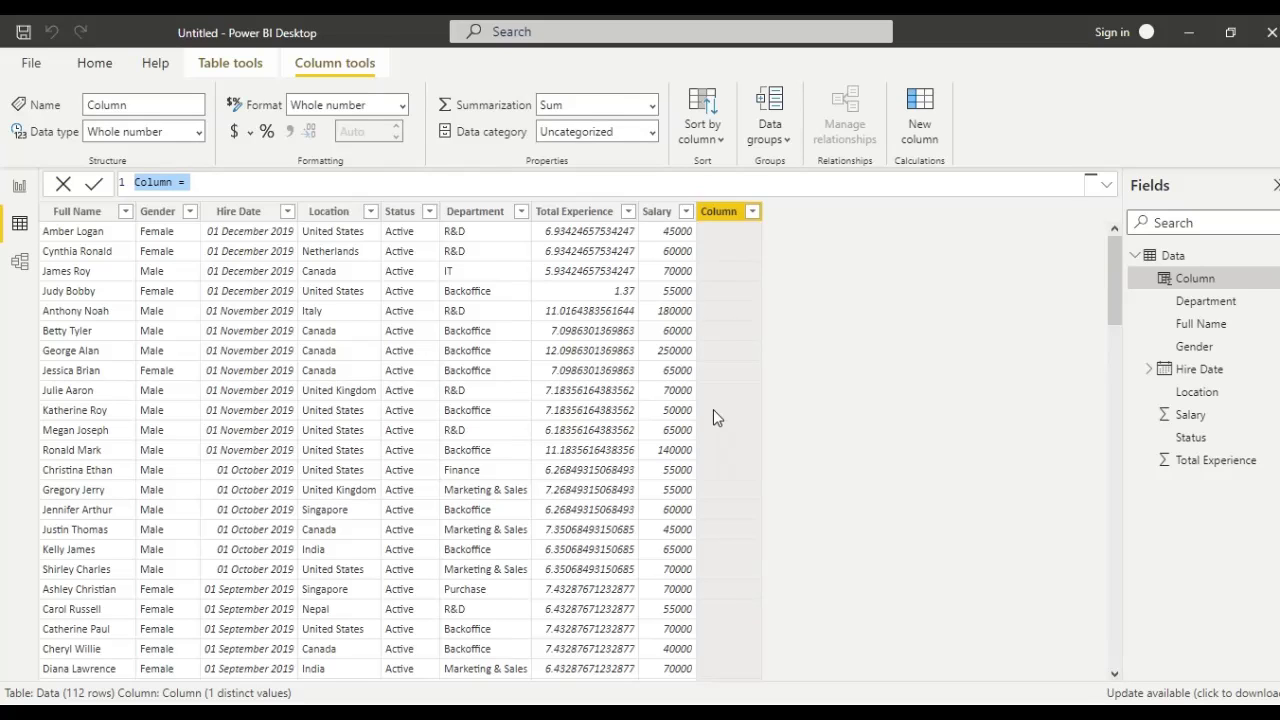
key(BackSpace)
text(IM)
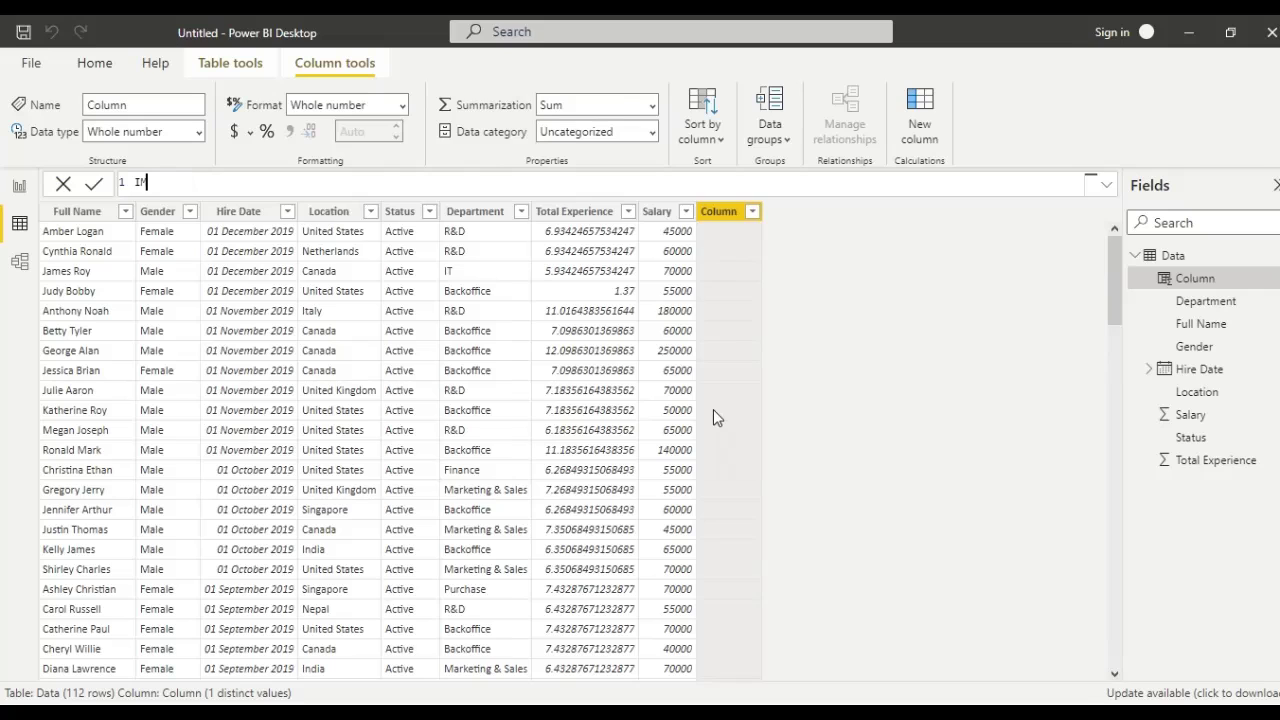
text(PORT)
text(AN)
text(CE)
text( = )
text(SW)
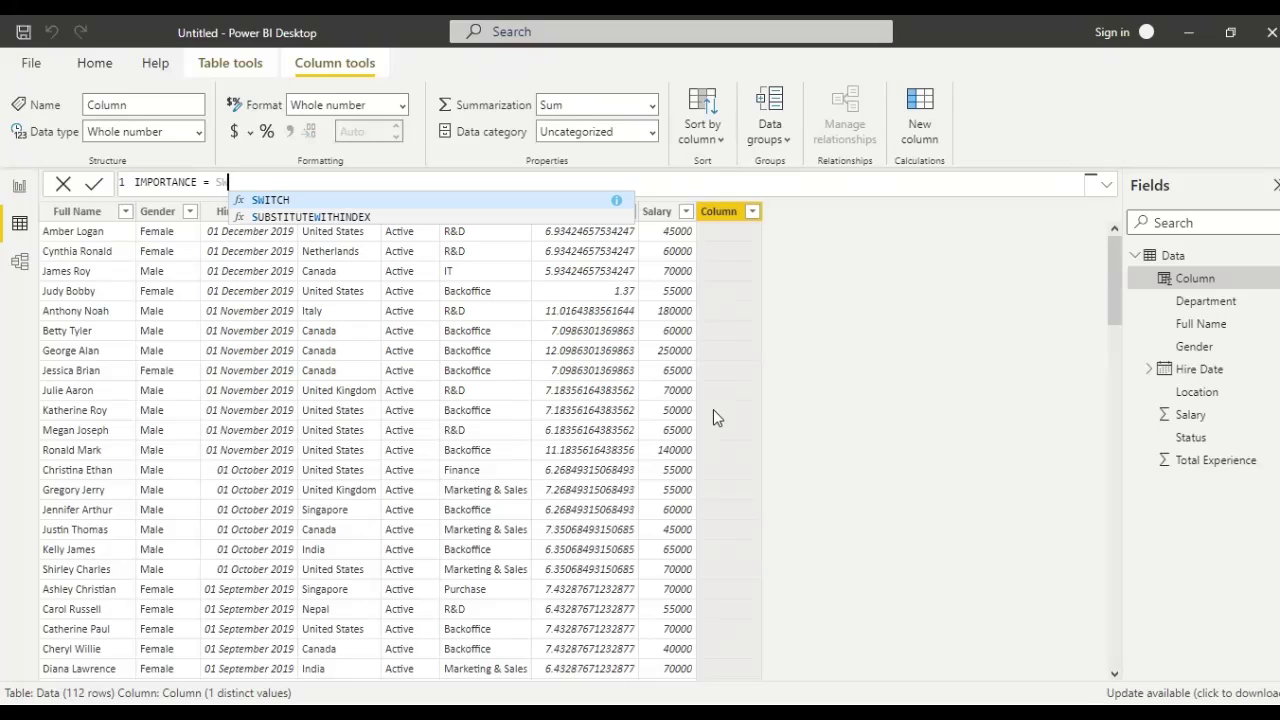
key(Tab)
Step: Enter Data[Status] as the SWITCH expression using autocomplete
text(()
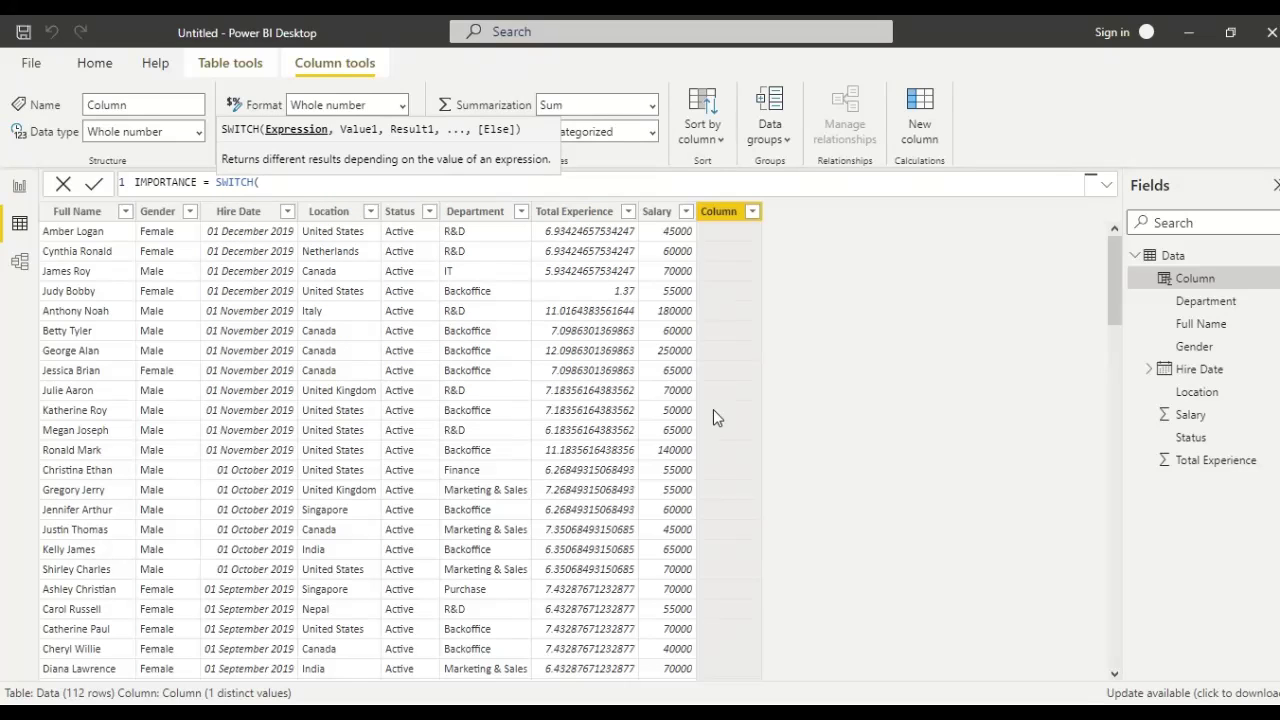
text(DA)
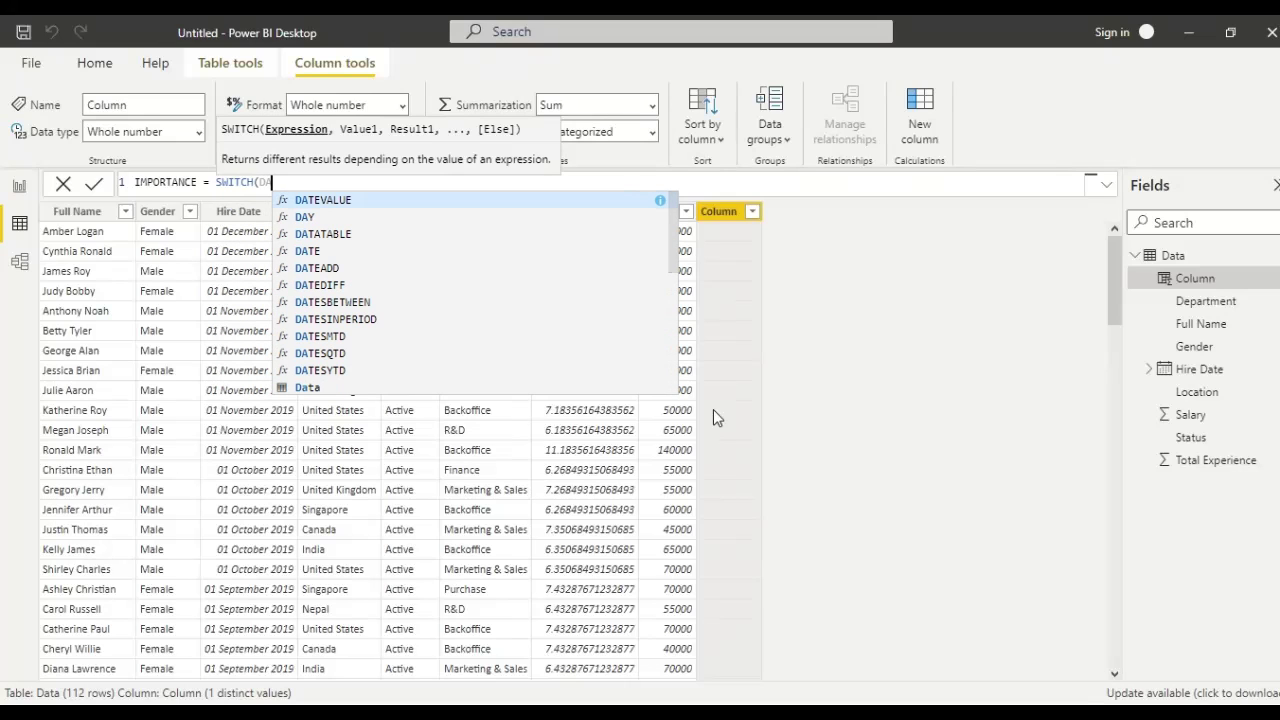
text(T)
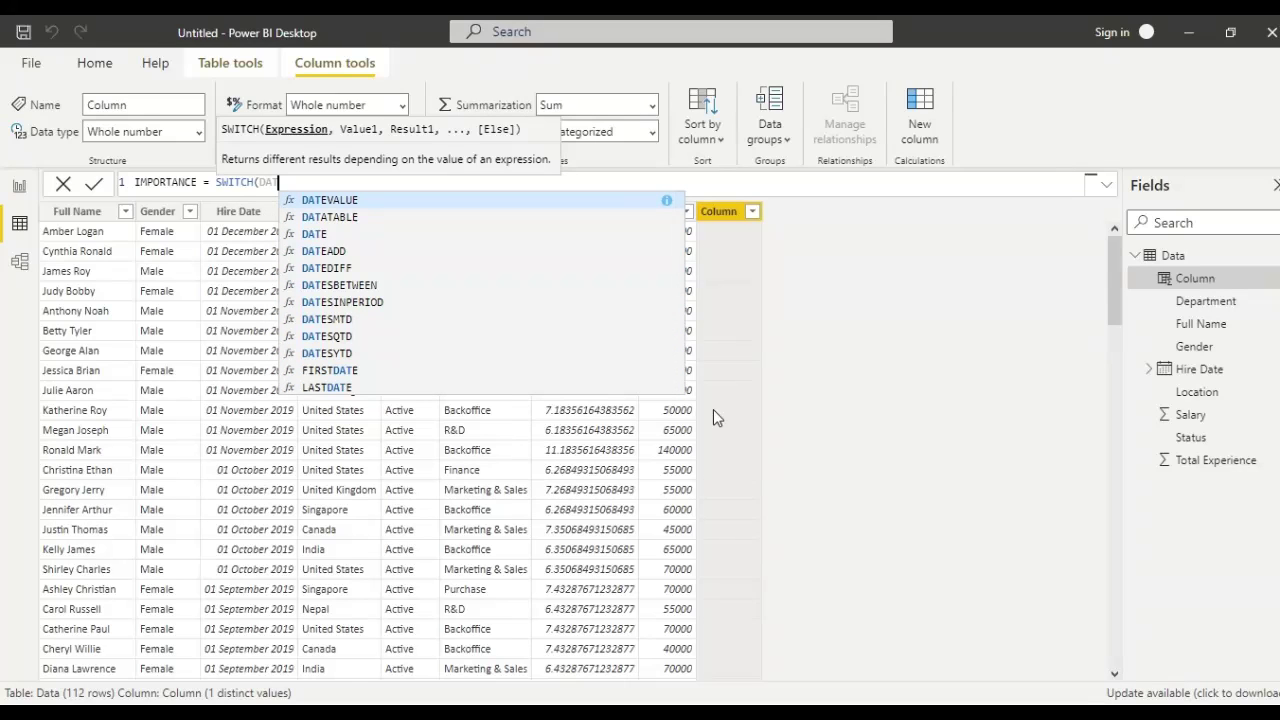
key(BackSpace)
key(BackSpace)
key(BackSpace)
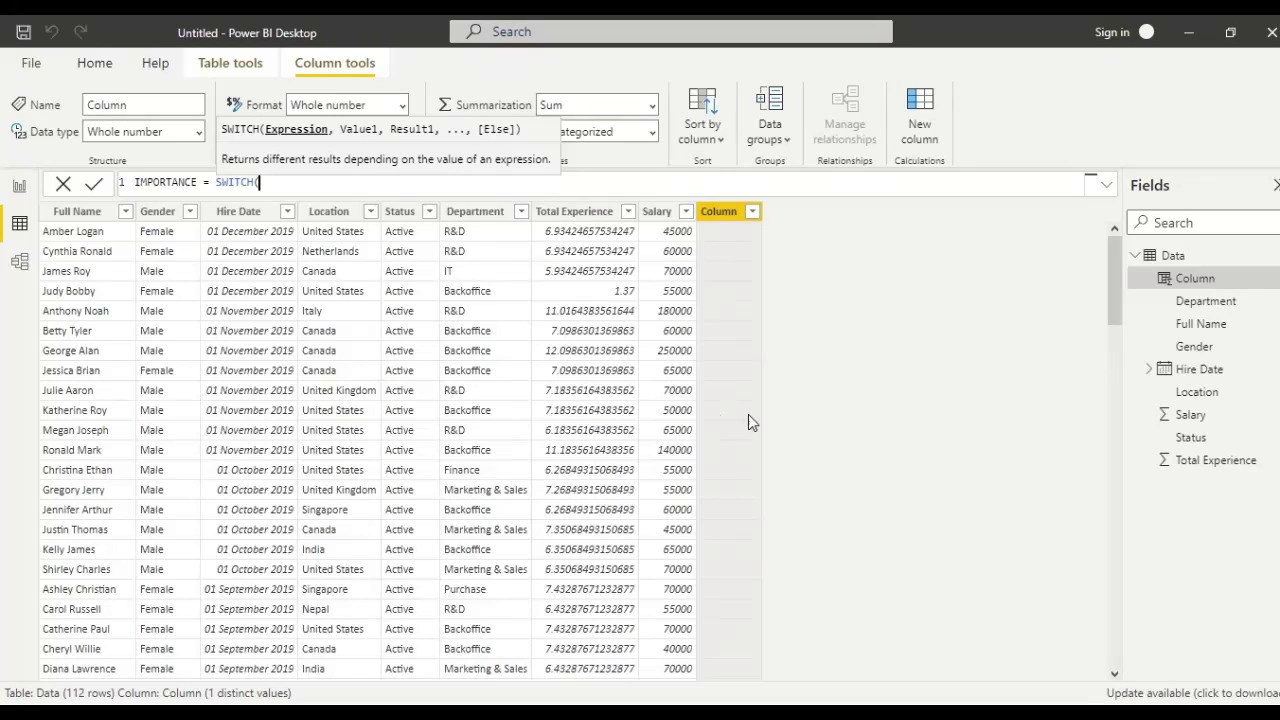
text(DA)
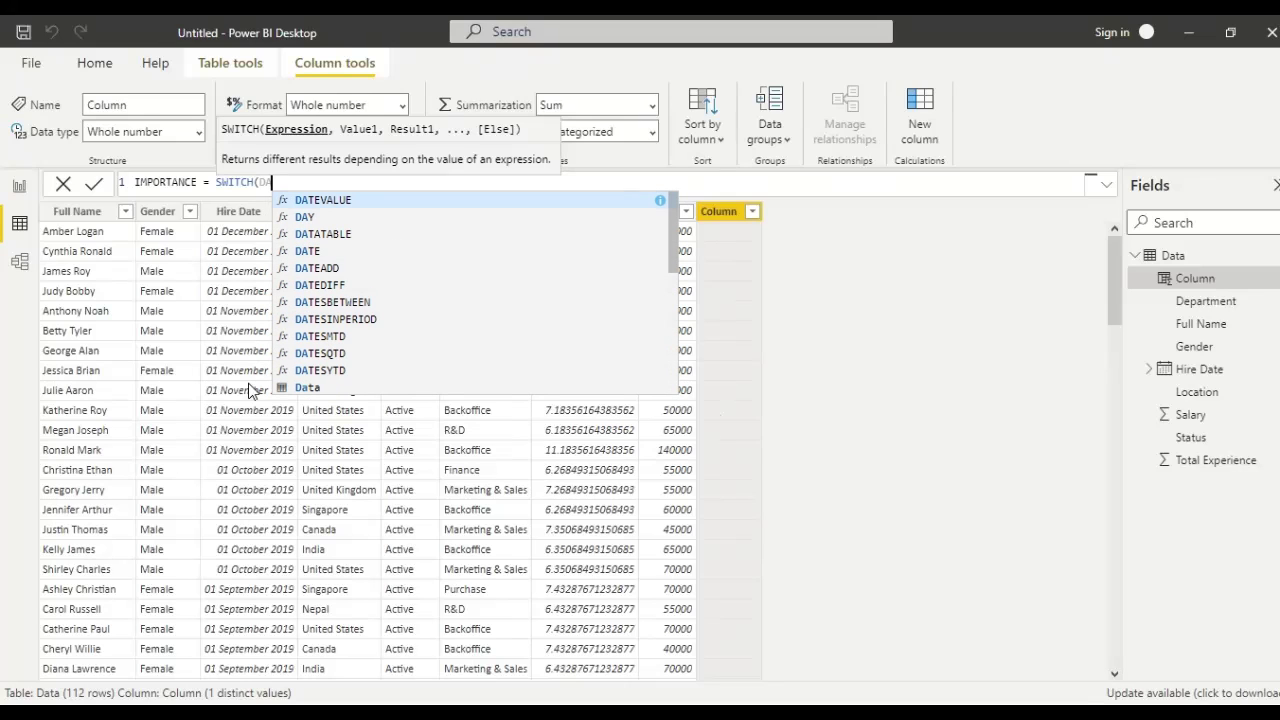
click(320, 388)
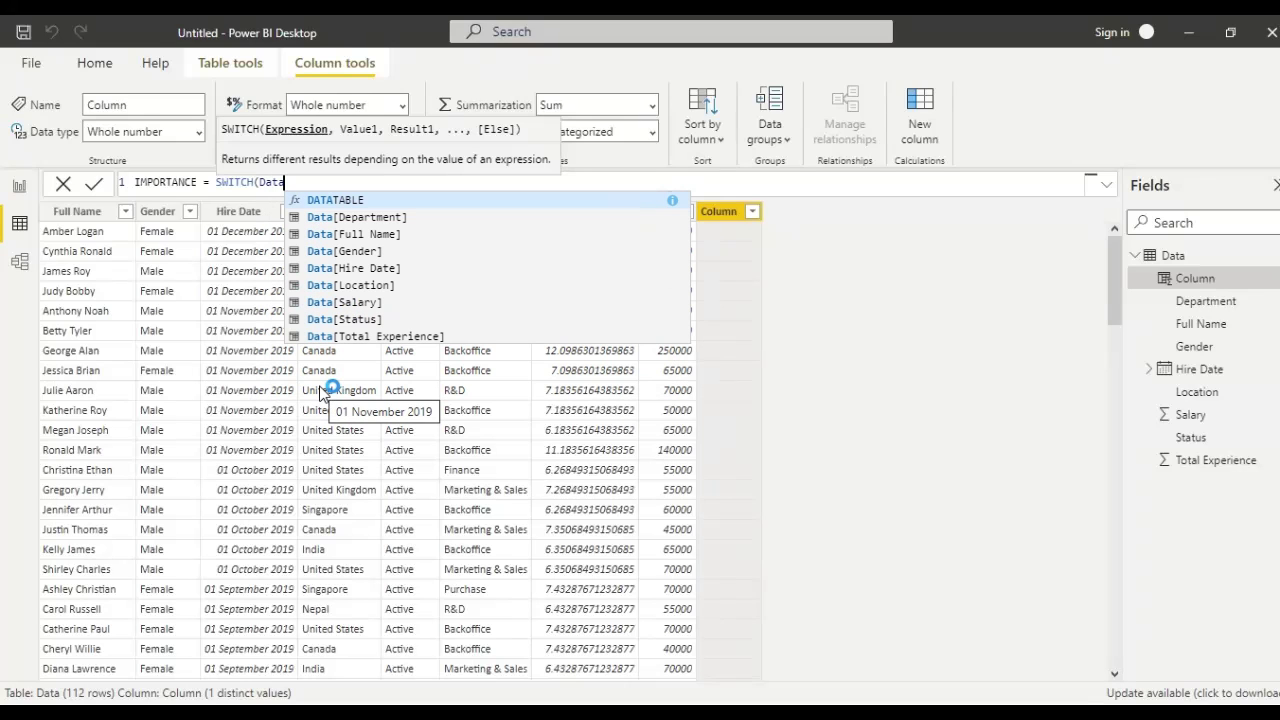
text([)
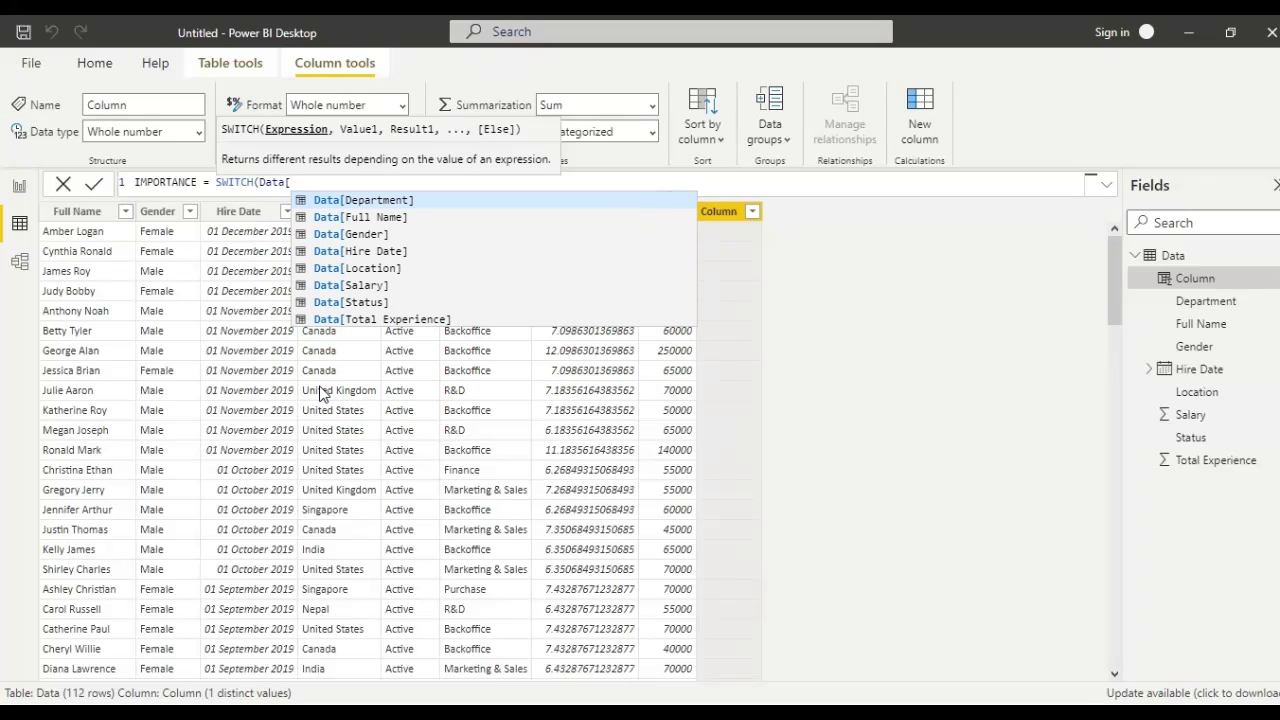
click(345, 302)
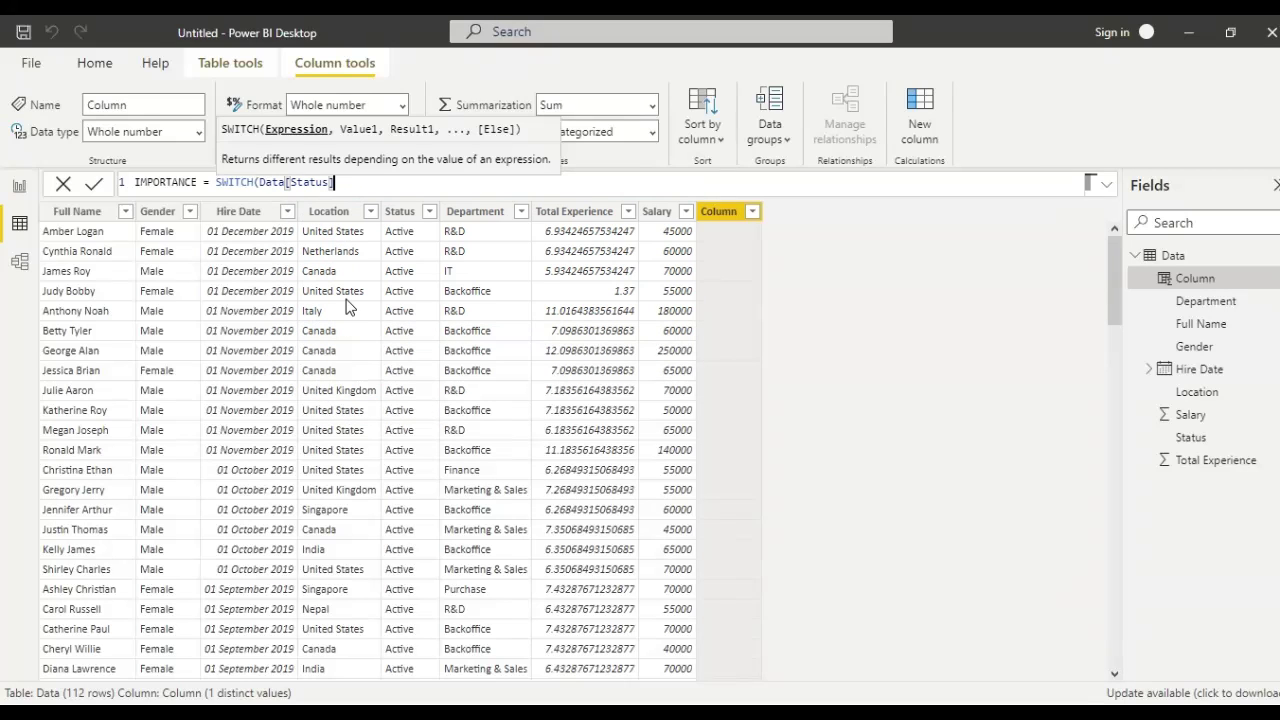
Step: Add the first SWITCH pair mapping "Offer rejected" to 1
text(, )
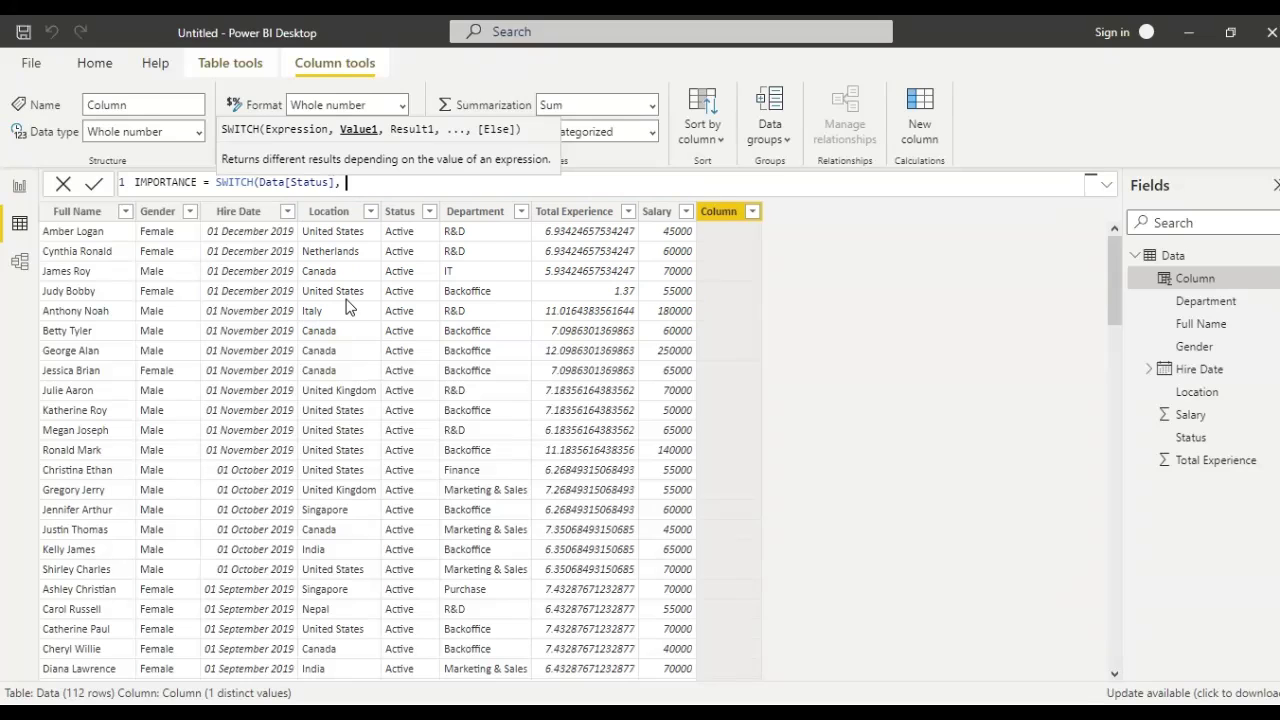
text("")
key(Left)
text(c)
text(FFER)
key(BackSpace)
key(BackSpace)
key(BackSpace)
key(BackSpace)
key(BackSpace)
text(O)
text(ff)
text(er rej)
text(ected)
text(, 1)
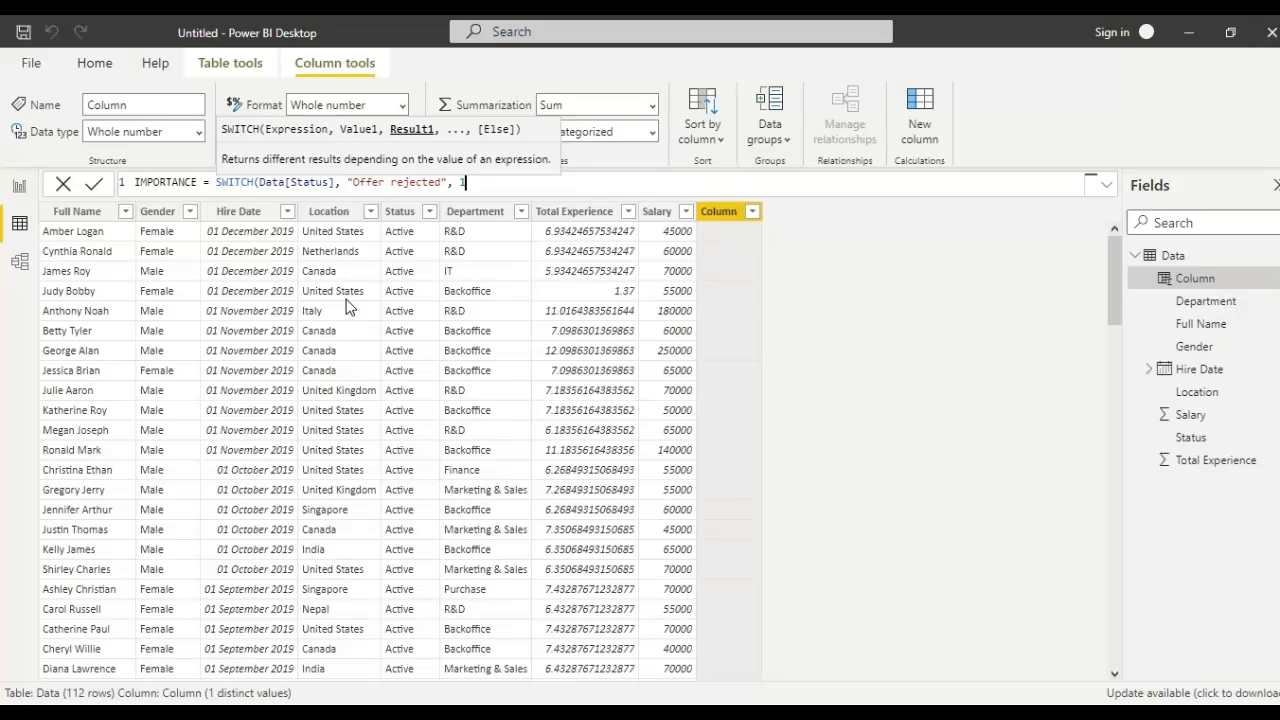
text(, "")
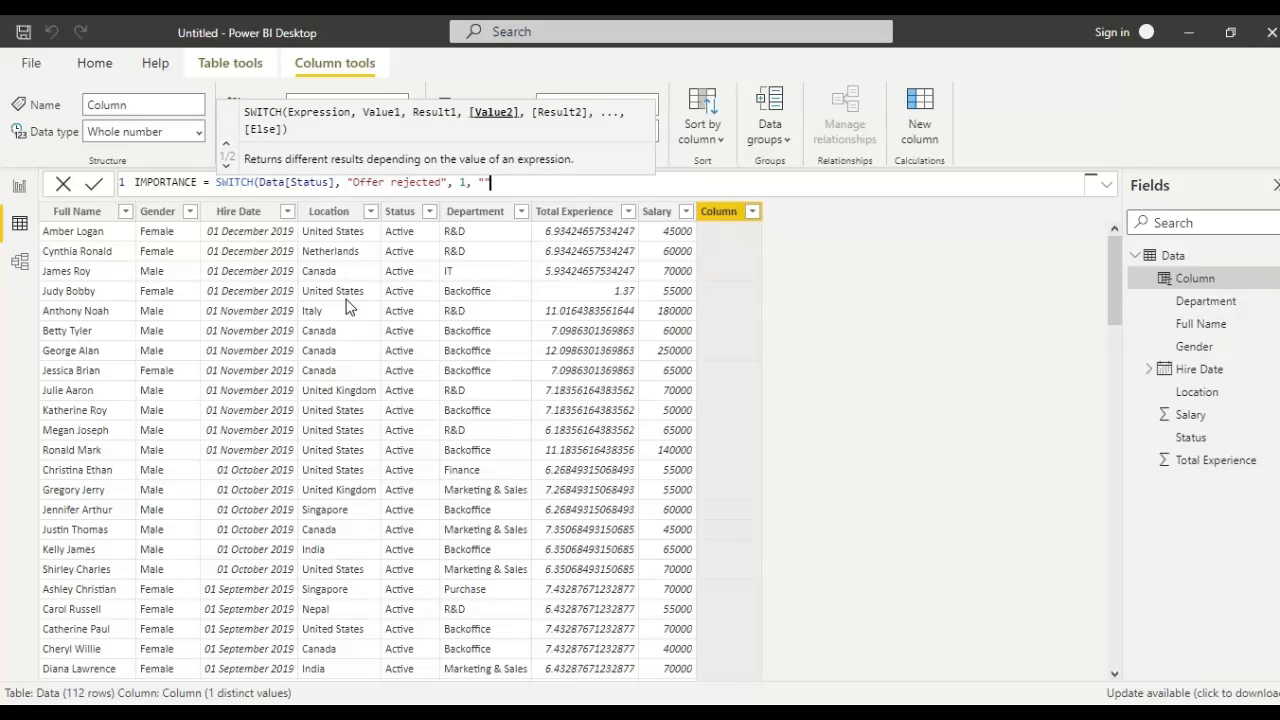
text(c)
key(BackSpace)
text(c)
key(BackSpace)
Step: Map Offer Initiated 2, Notice Period 3, Medical Leave 4, Active 5, and close the SWITCH
text(C)
text(ffe)
text(r )
text(Ini)
text(ti)
text(ated)
text(,)
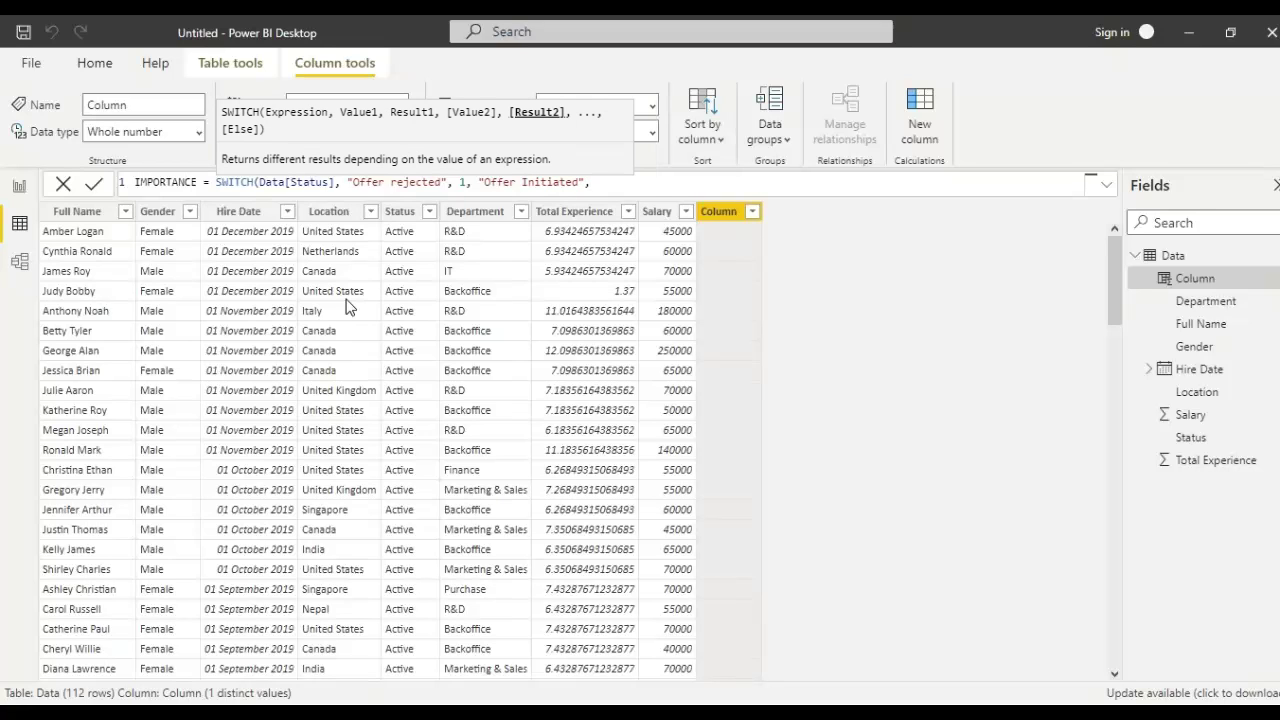
text(2, "Notice Period)
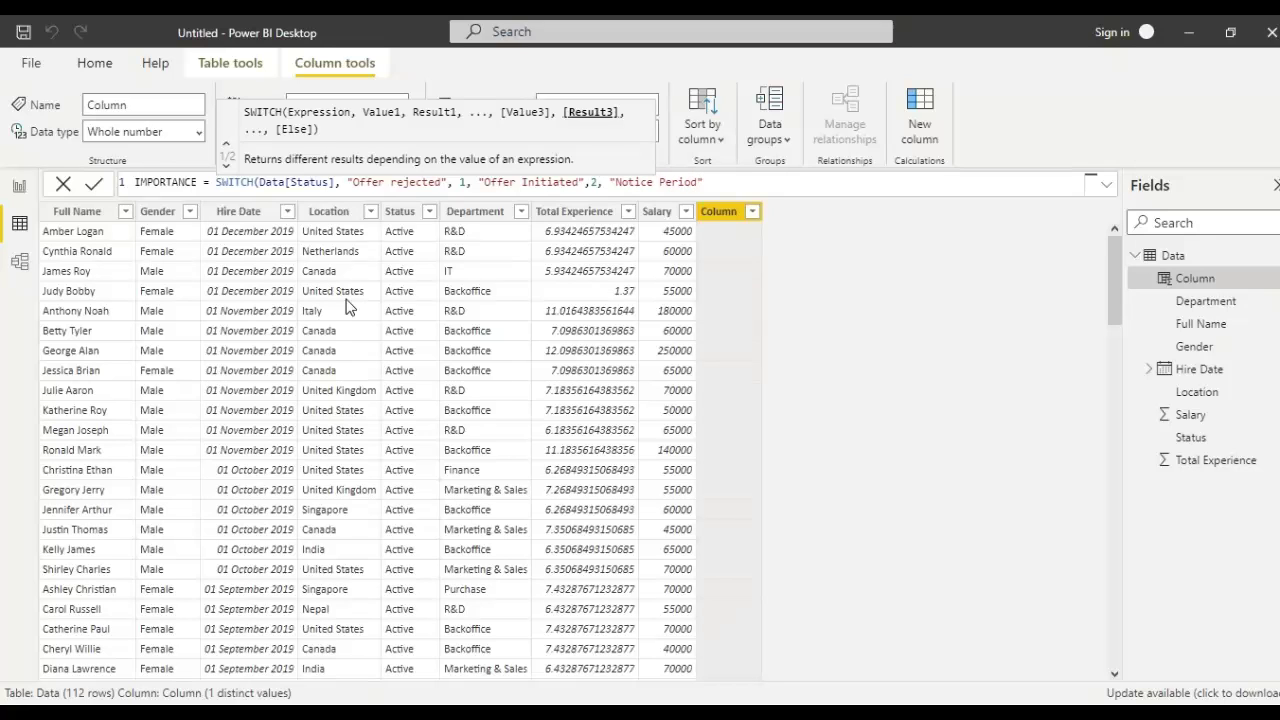
text(,3,)
text( "Medical Leave)
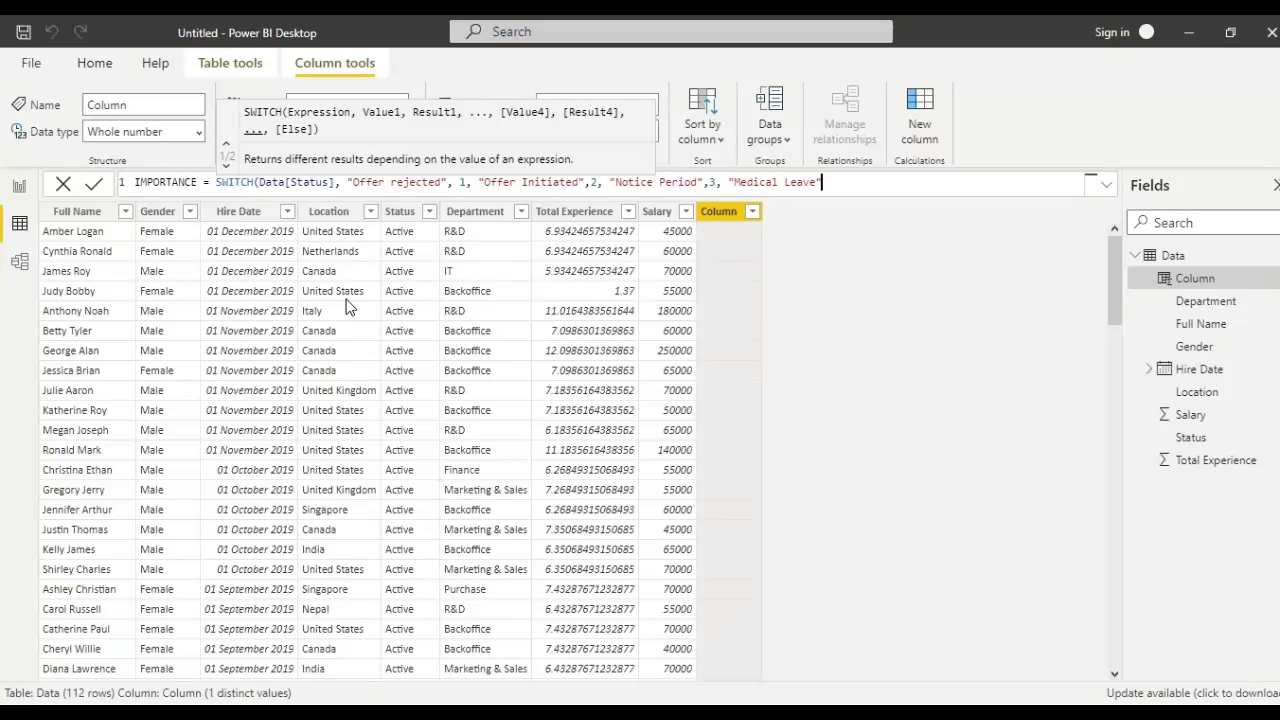
text(,4)
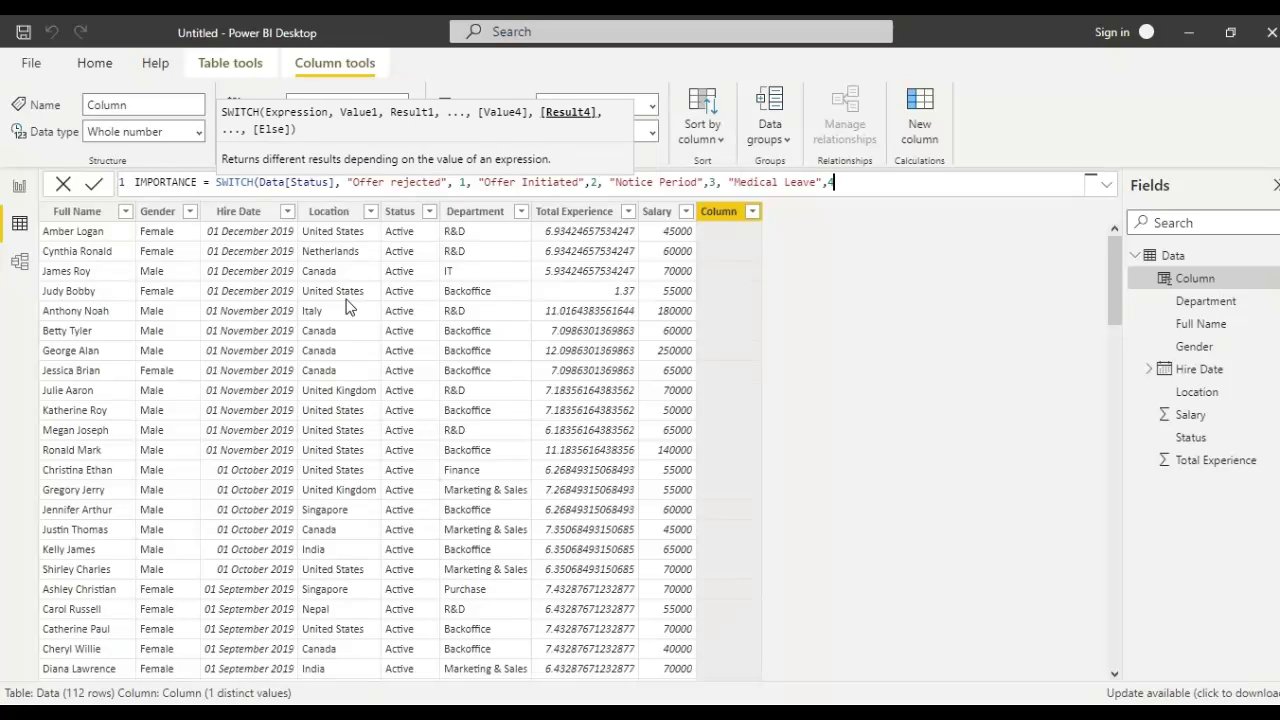
text(, "Active",5)
text())
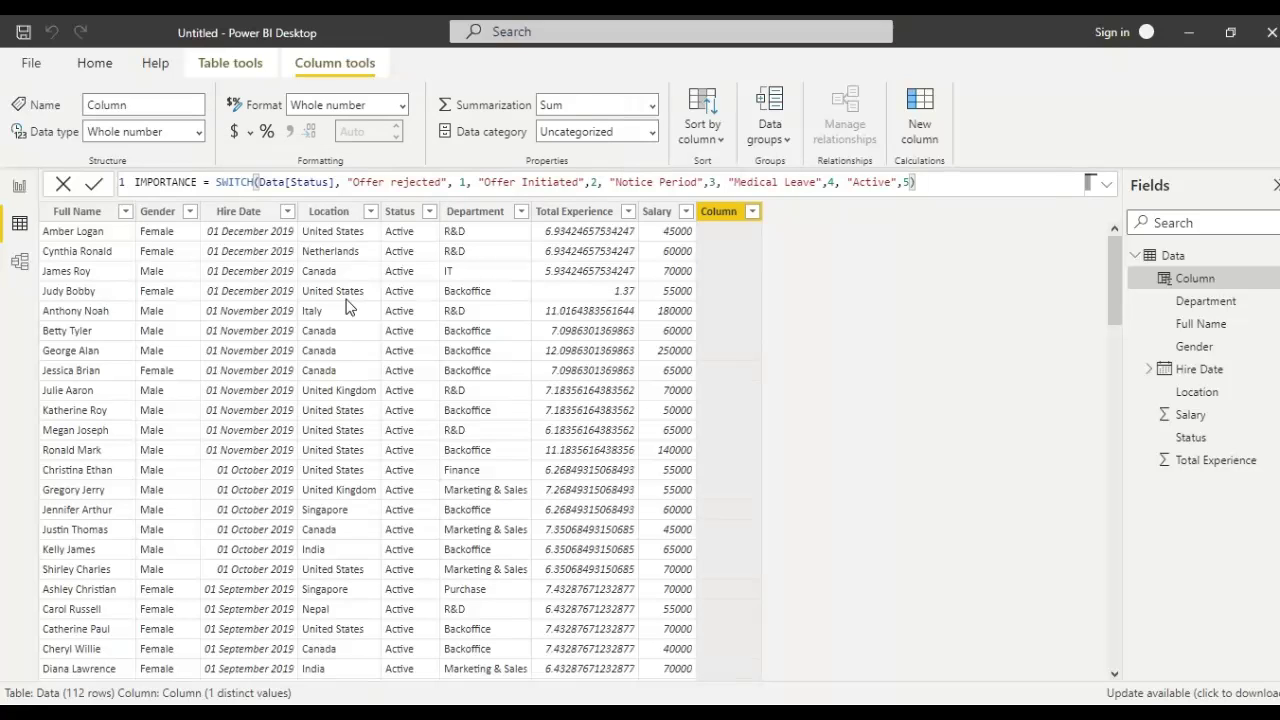
Step: Commit the IMPORTANCE column and confirm its values run 1 through 5
key(Return)
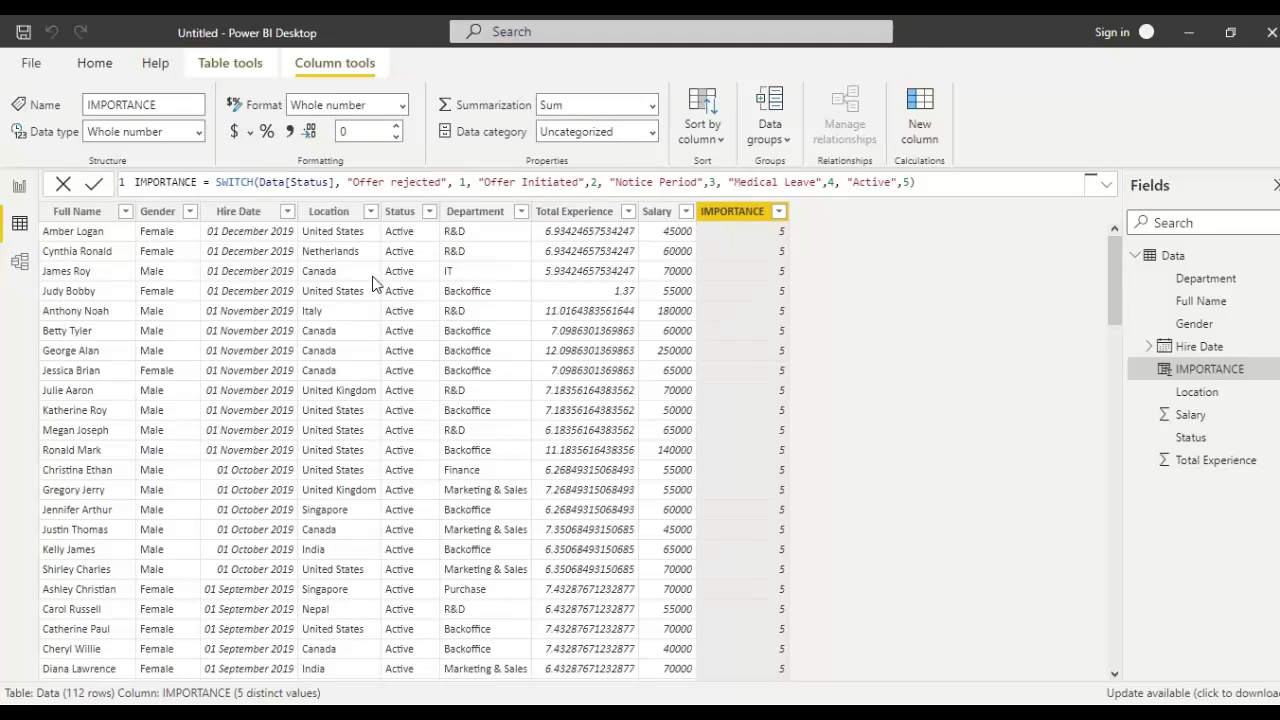
click(779, 211)
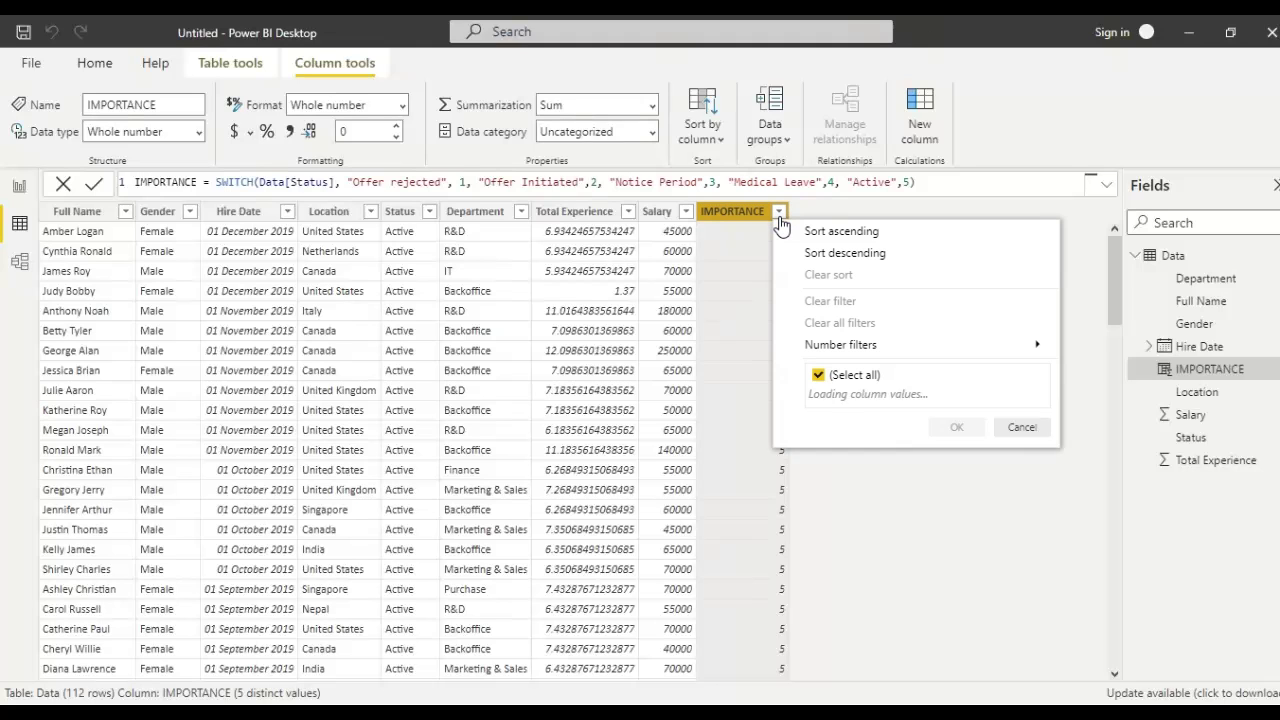
click(985, 610)
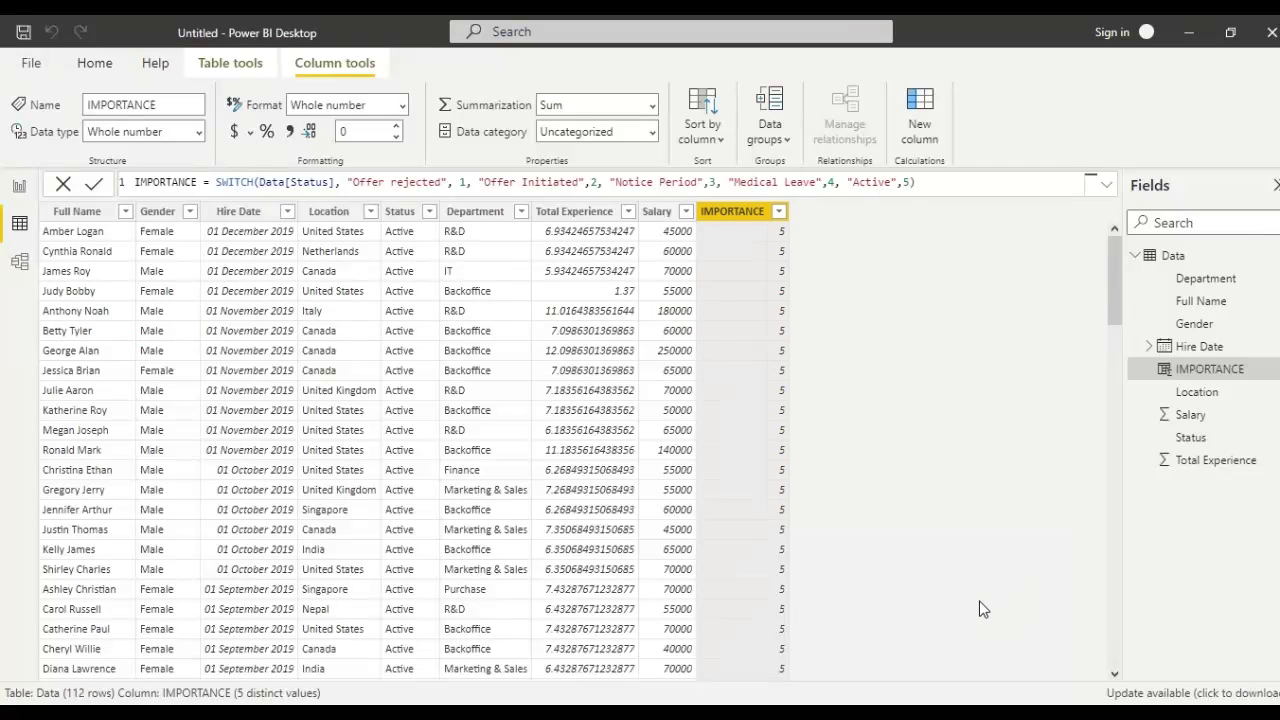
Step: Place an enlarged blank table visual on the report canvas, removing a stray Full Name table
click(19, 186)
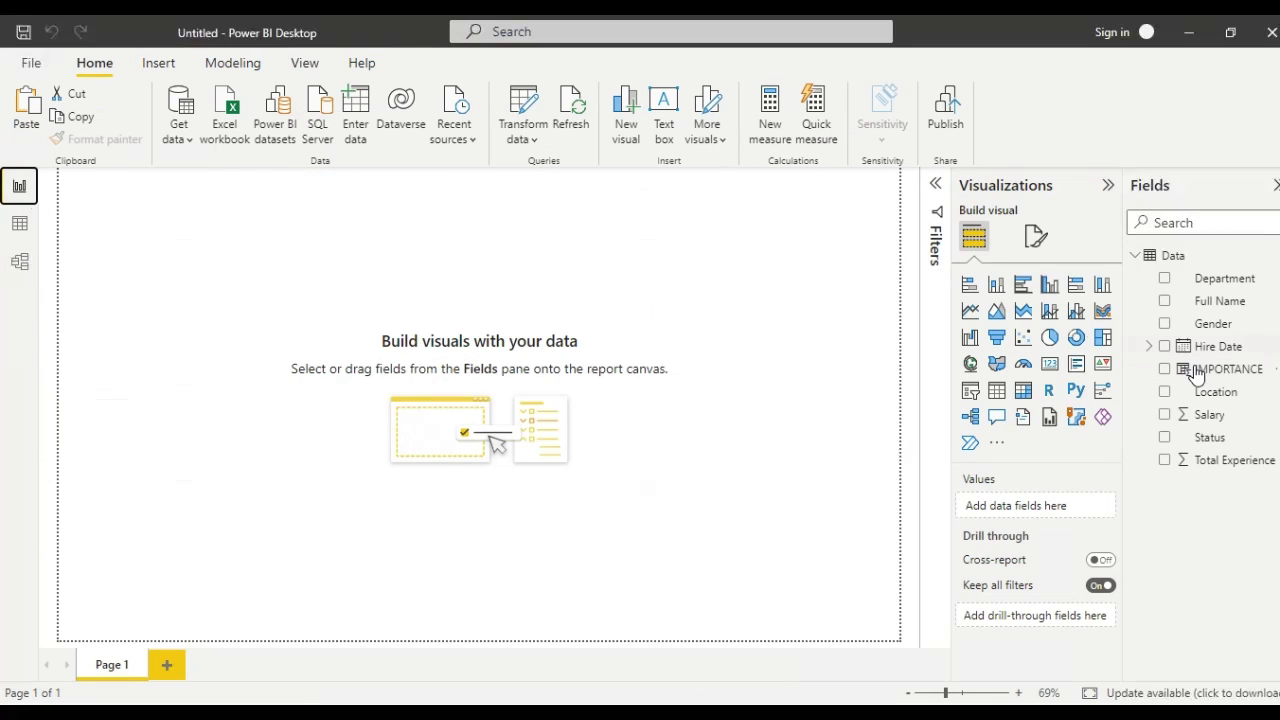
click(998, 394)
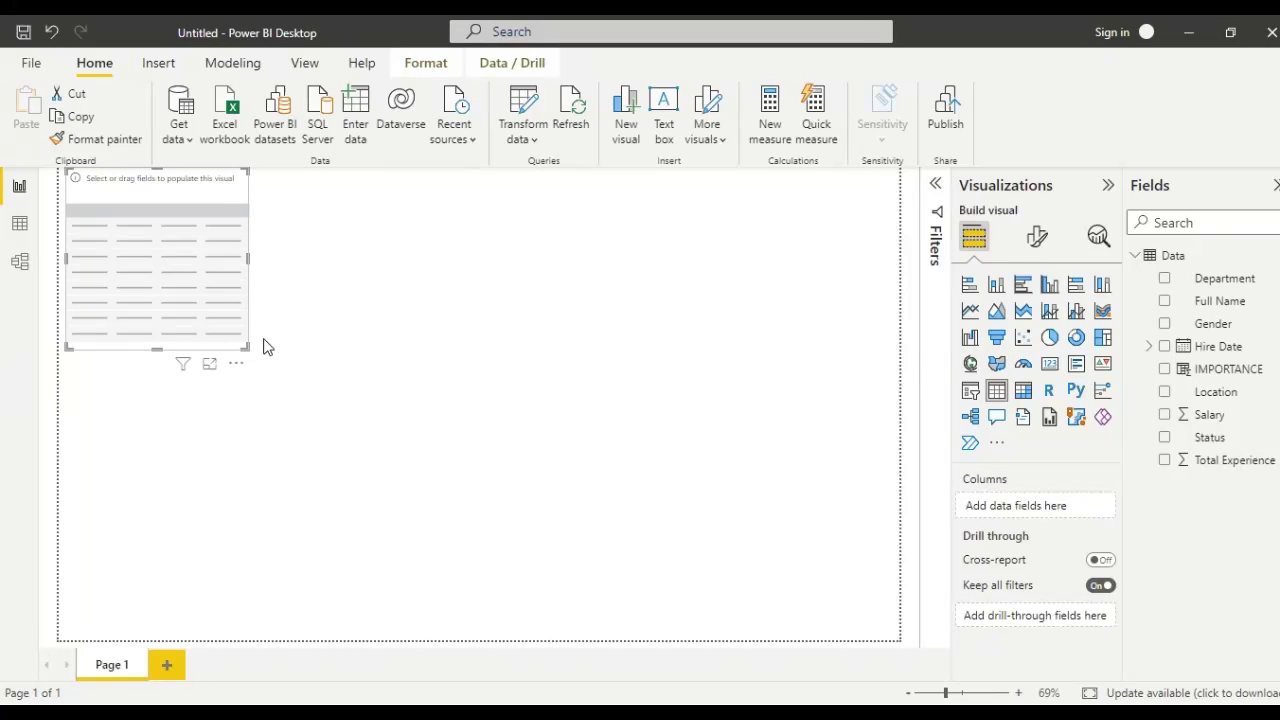
drag(245, 347, 574, 536)
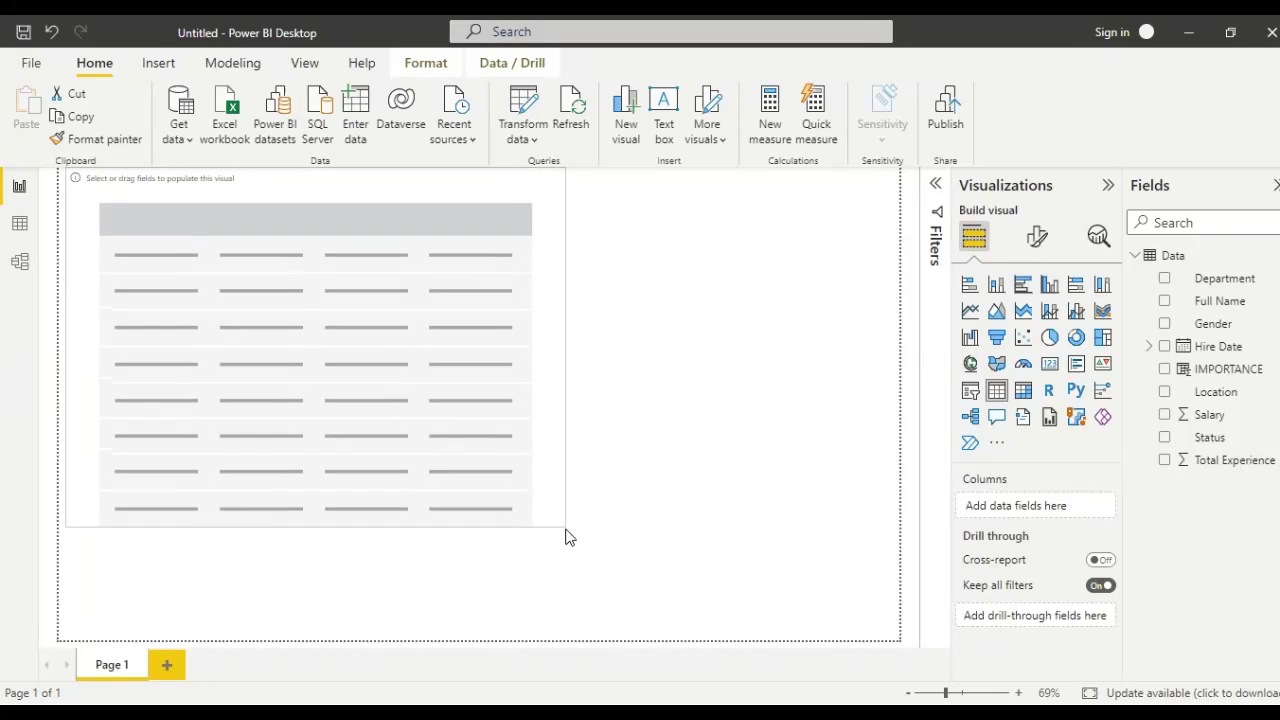
click(776, 453)
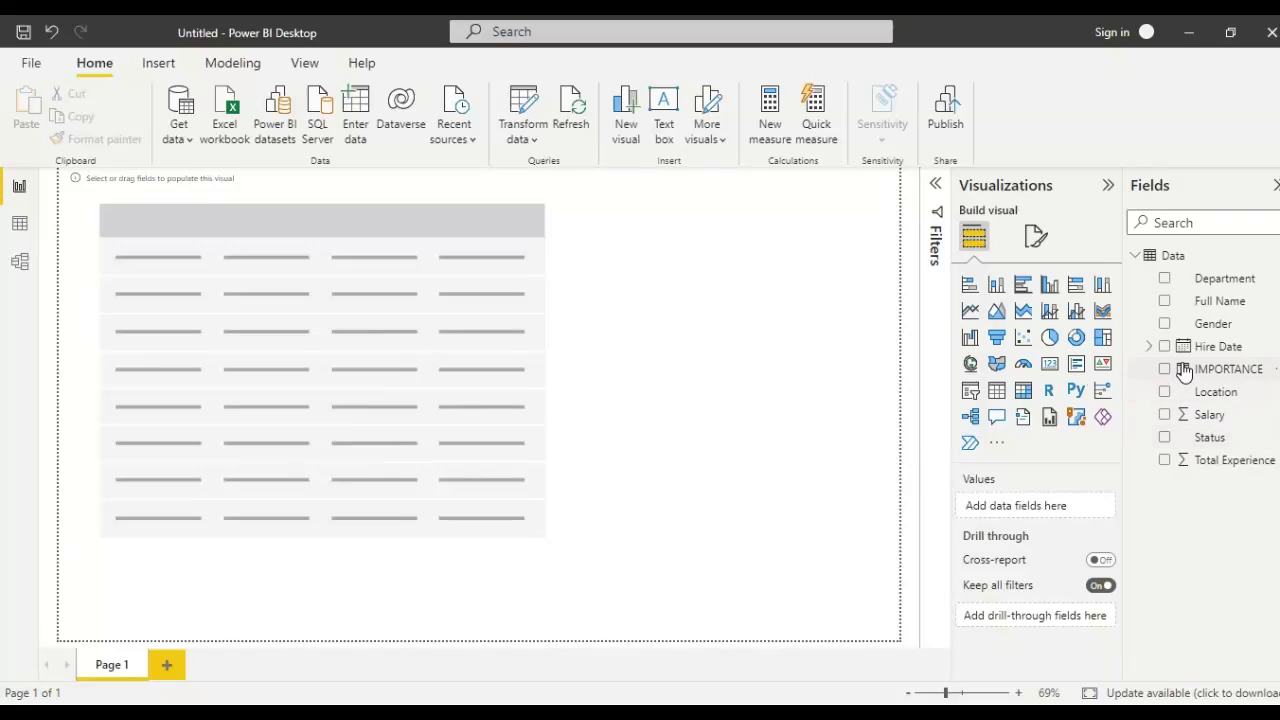
click(1164, 301)
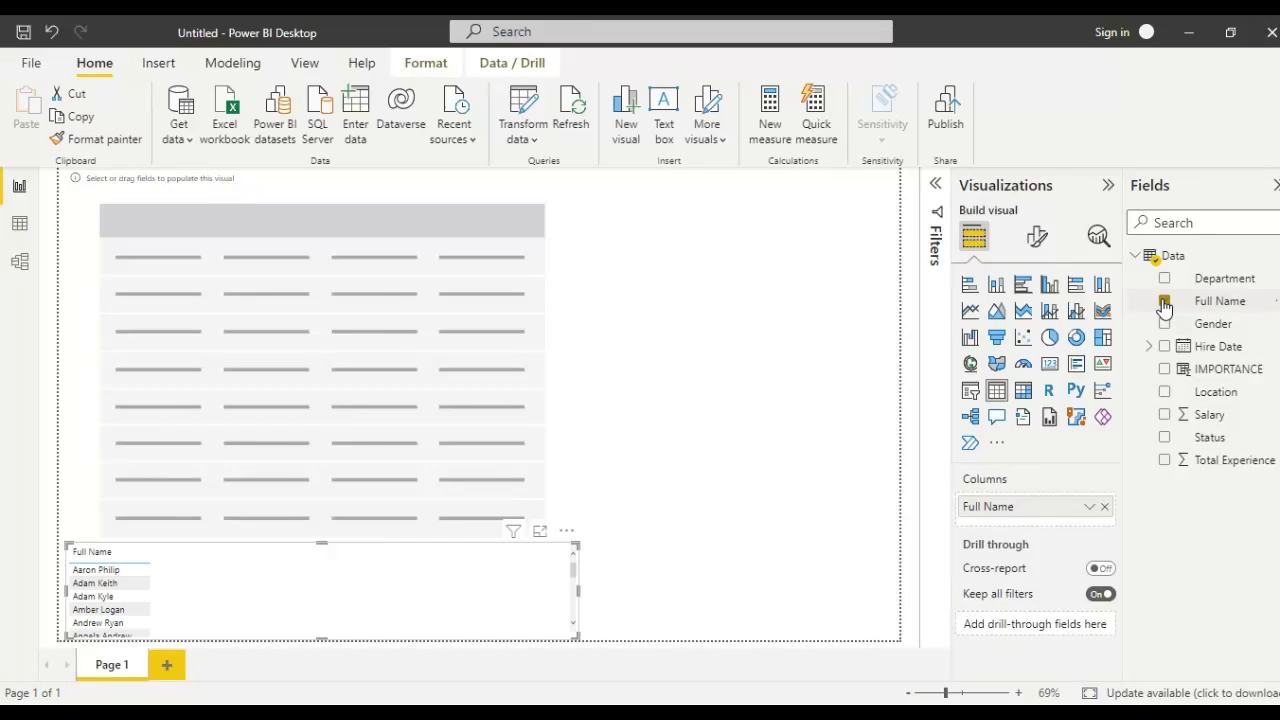
key(Delete)
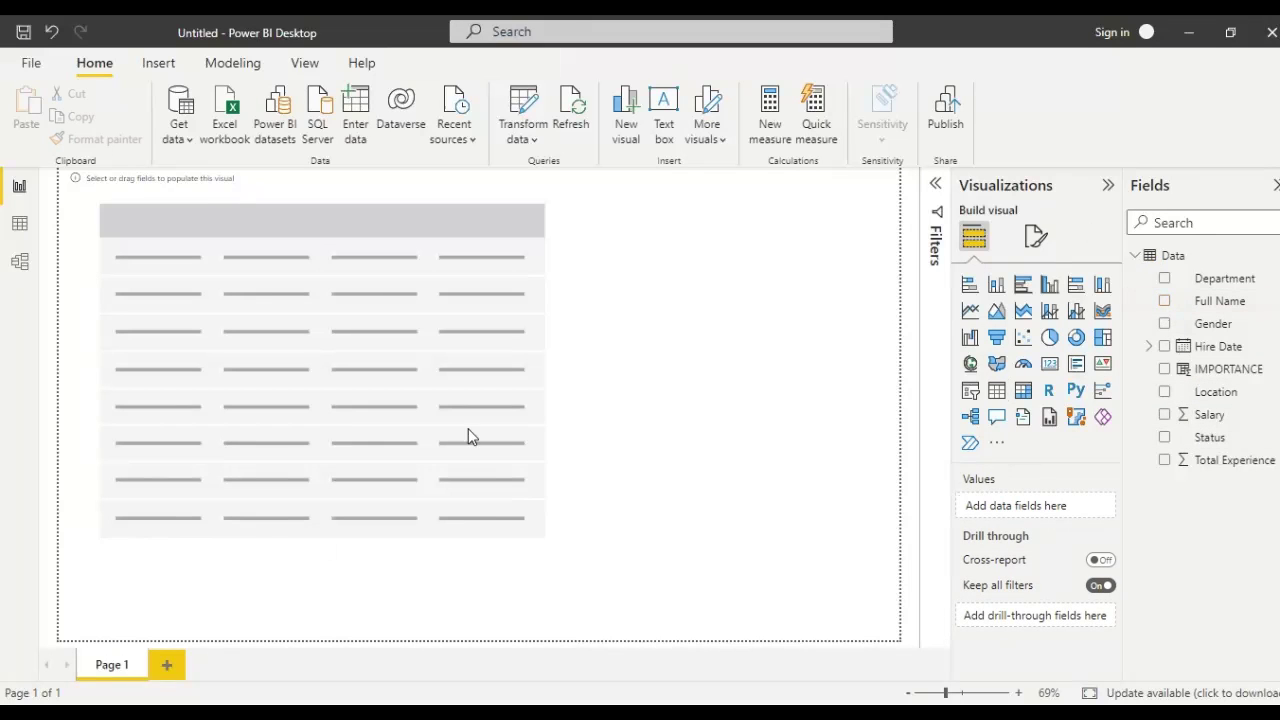
click(331, 420)
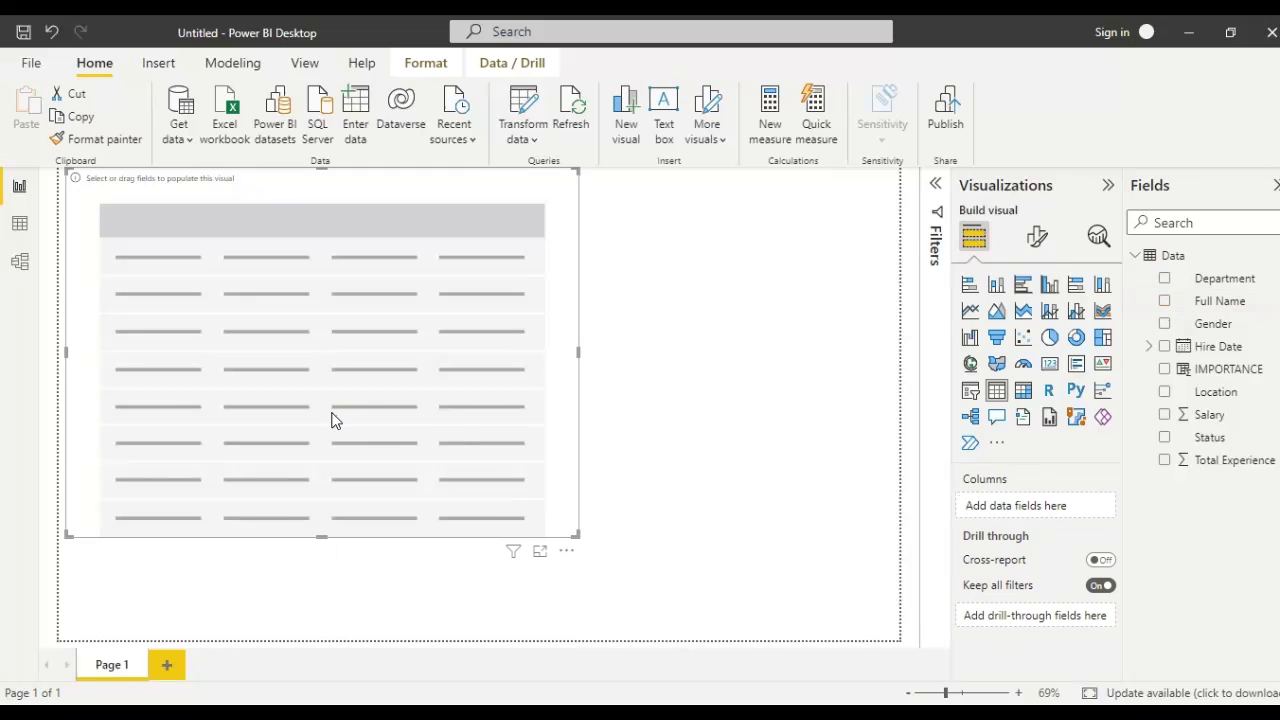
Step: Add Full Name, Gender, Location, Status, Salary, Total Experience and IMPORTANCE to the table
click(1165, 301)
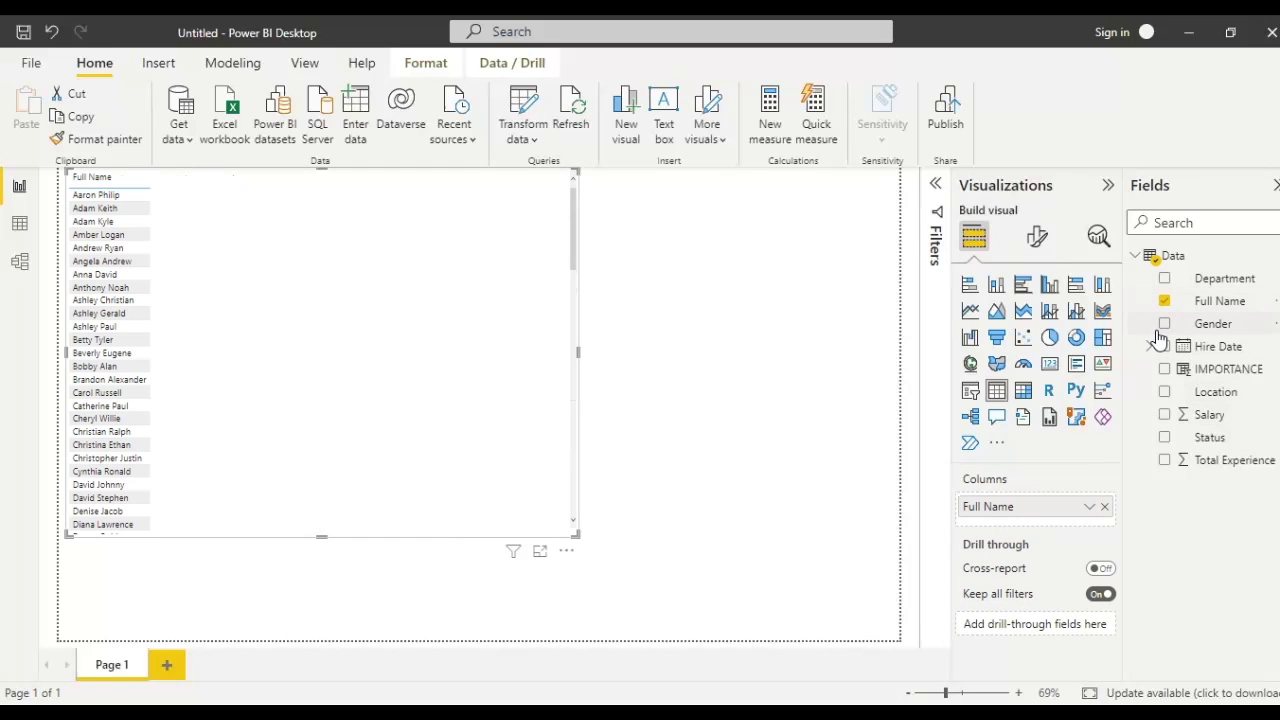
click(1164, 324)
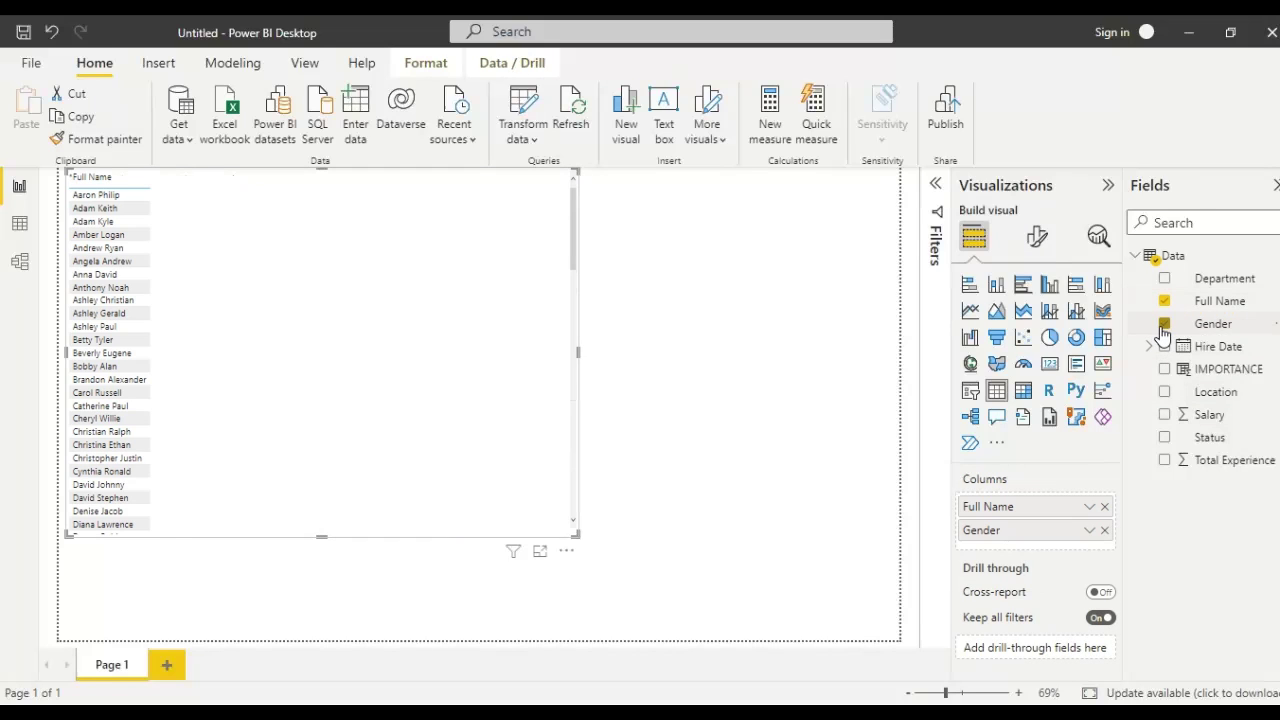
click(1164, 391)
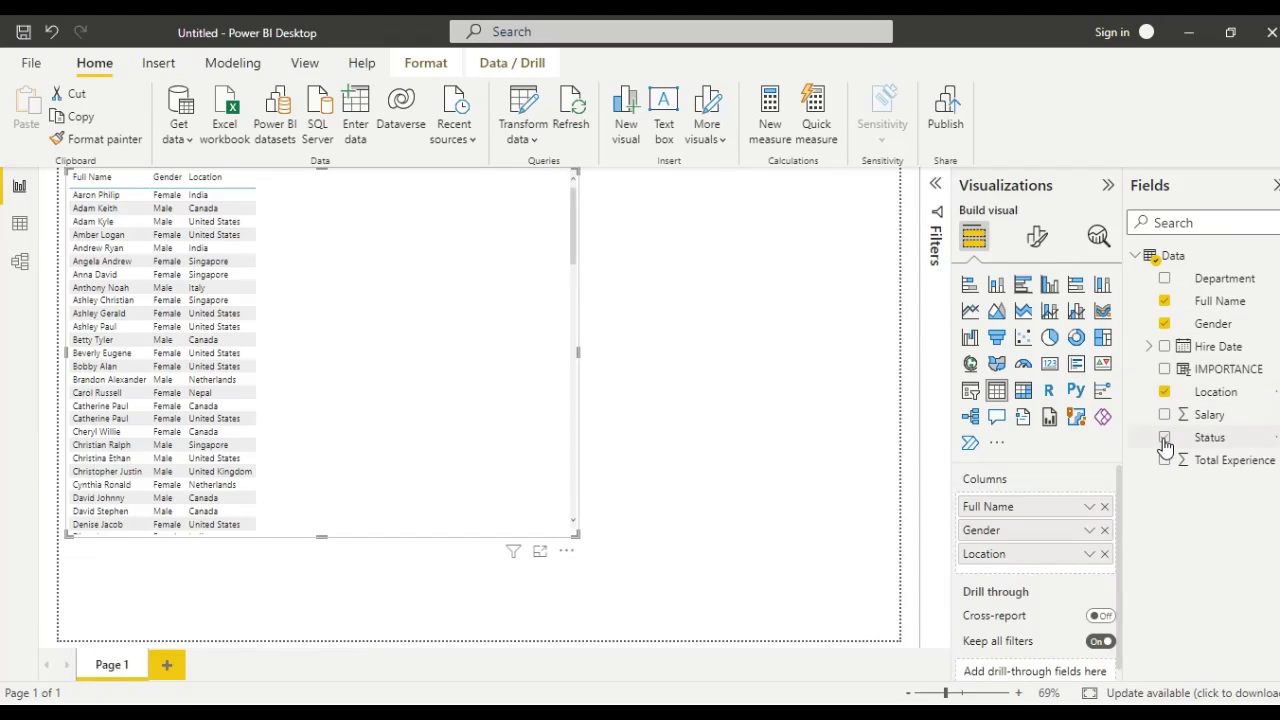
click(1164, 437)
click(1164, 414)
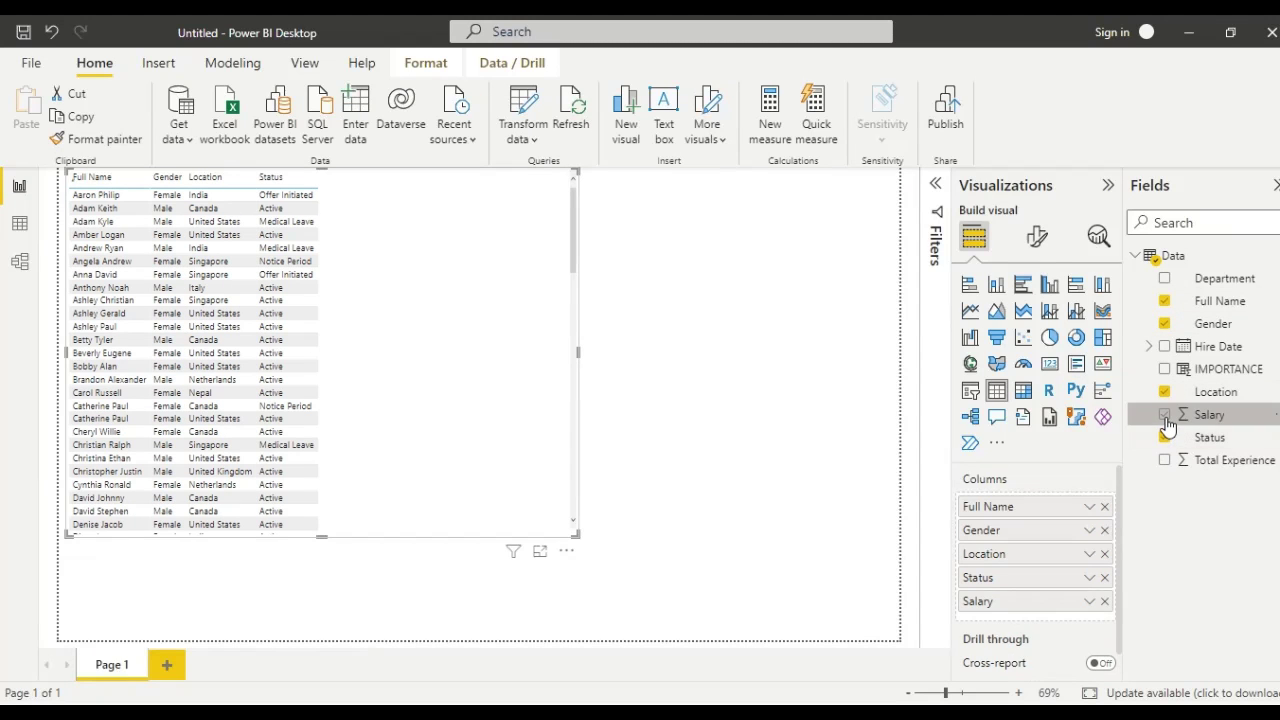
click(1168, 466)
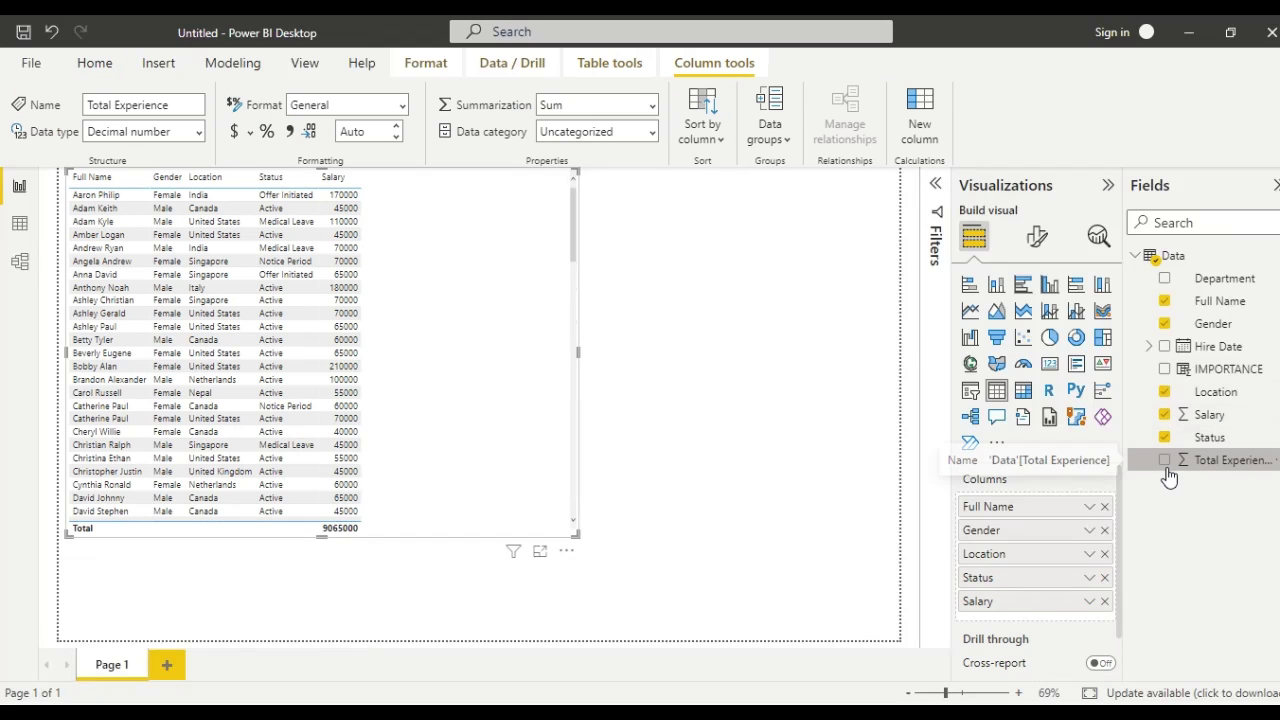
click(1164, 460)
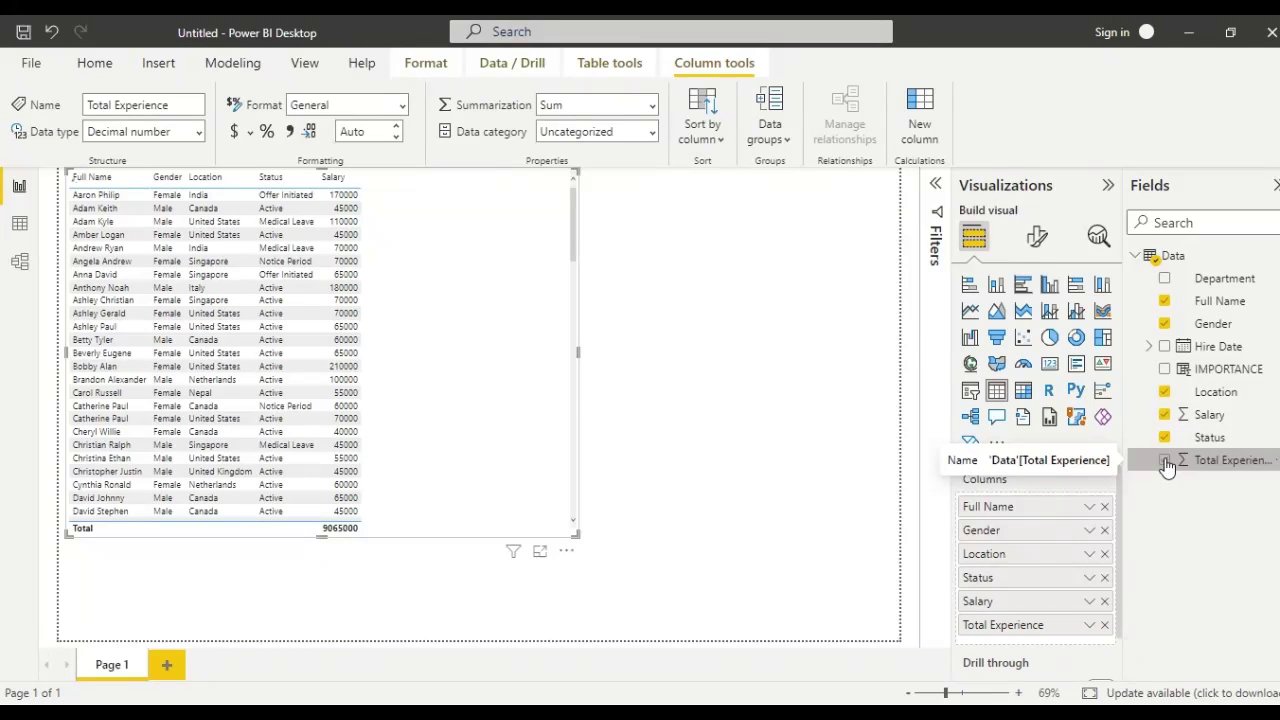
click(1164, 369)
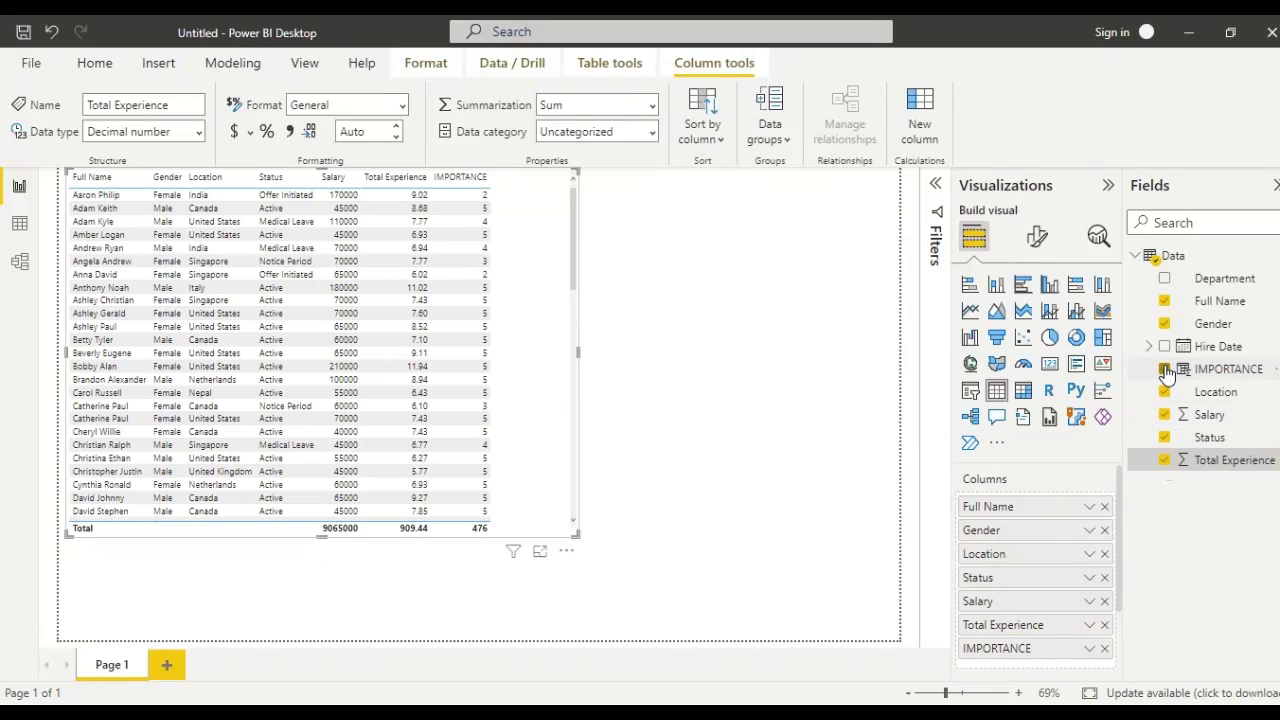
Step: Sort the employee table ascending by IMPORTANCE, then stretch it taller and pull its right edge in
click(478, 187)
click(445, 182)
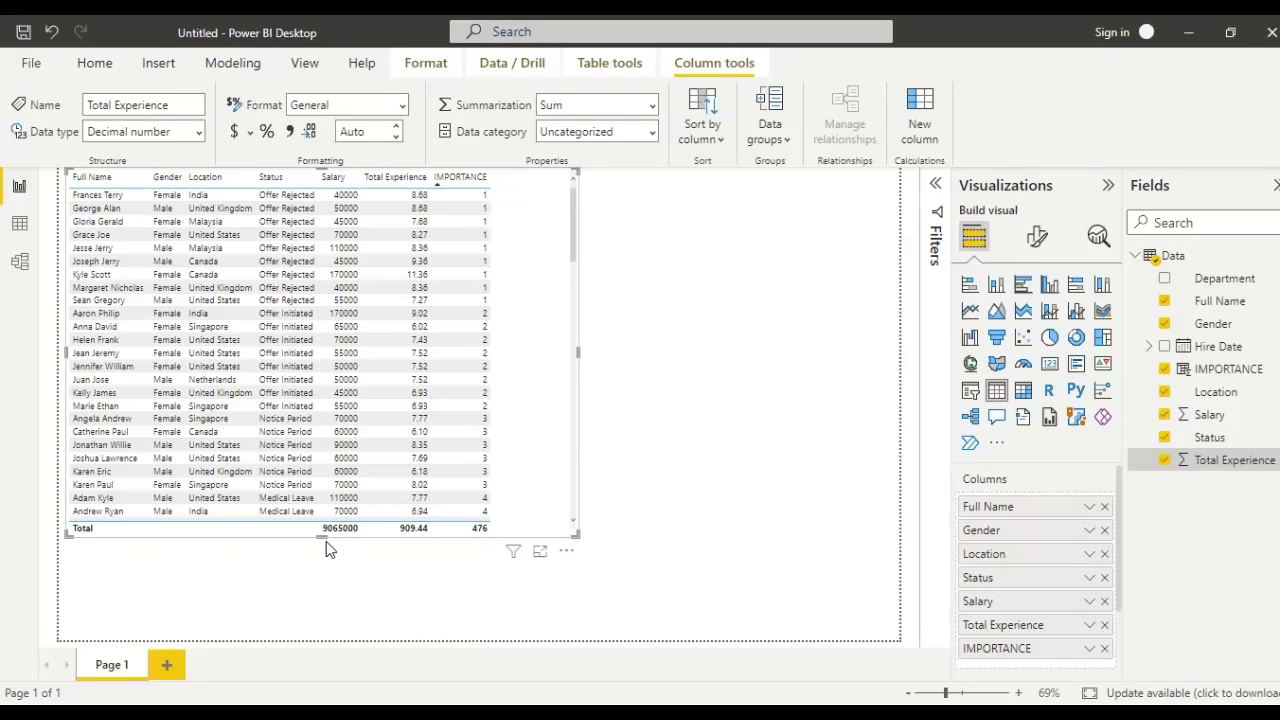
drag(322, 538, 330, 622)
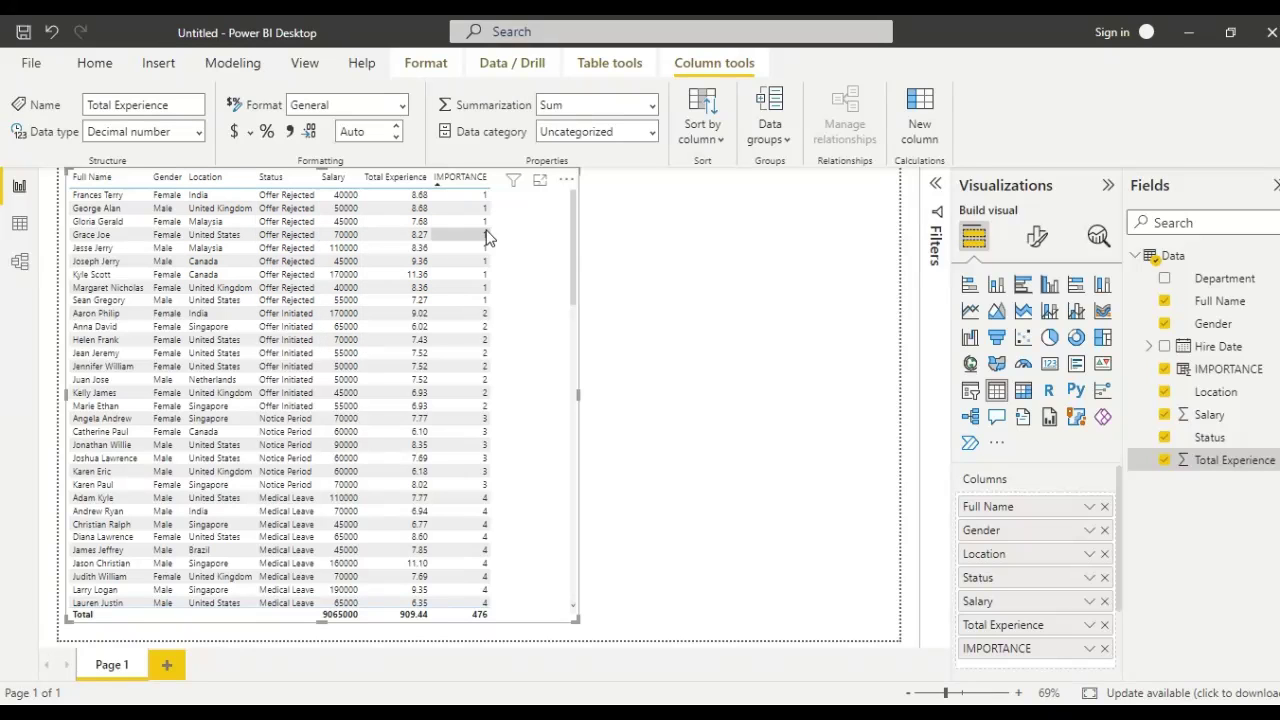
drag(574, 240, 572, 400)
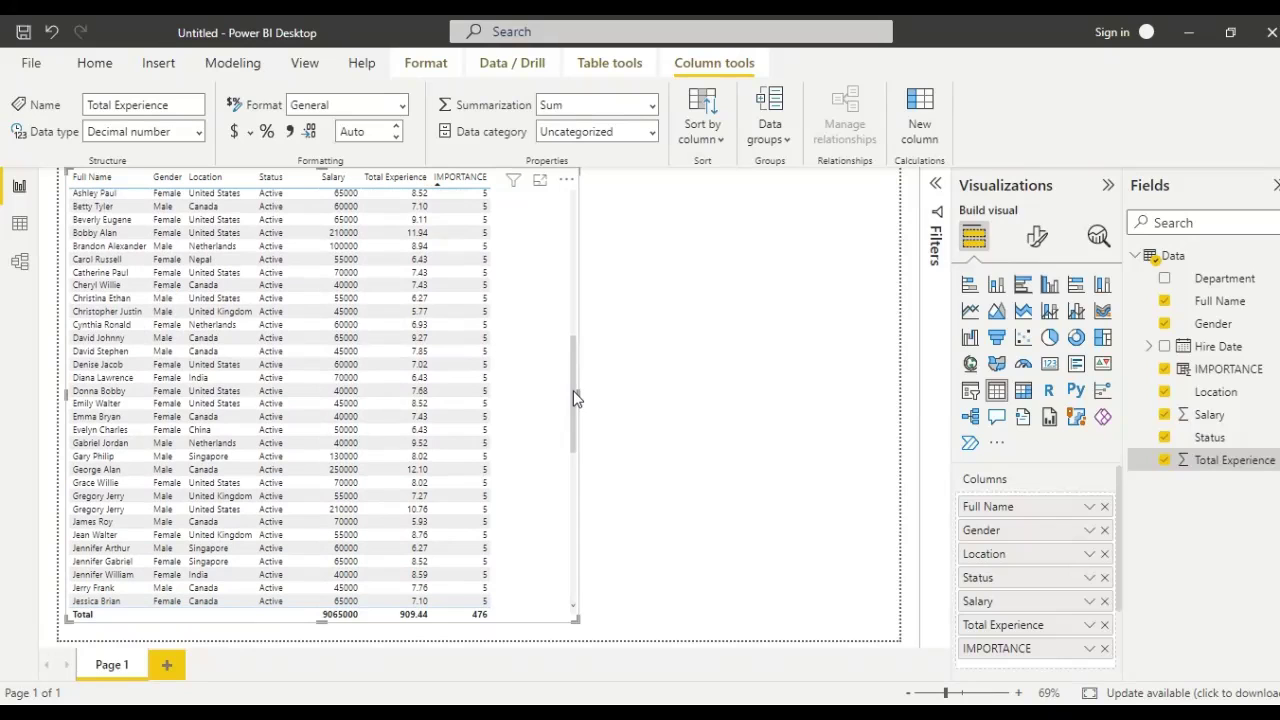
drag(583, 447, 578, 513)
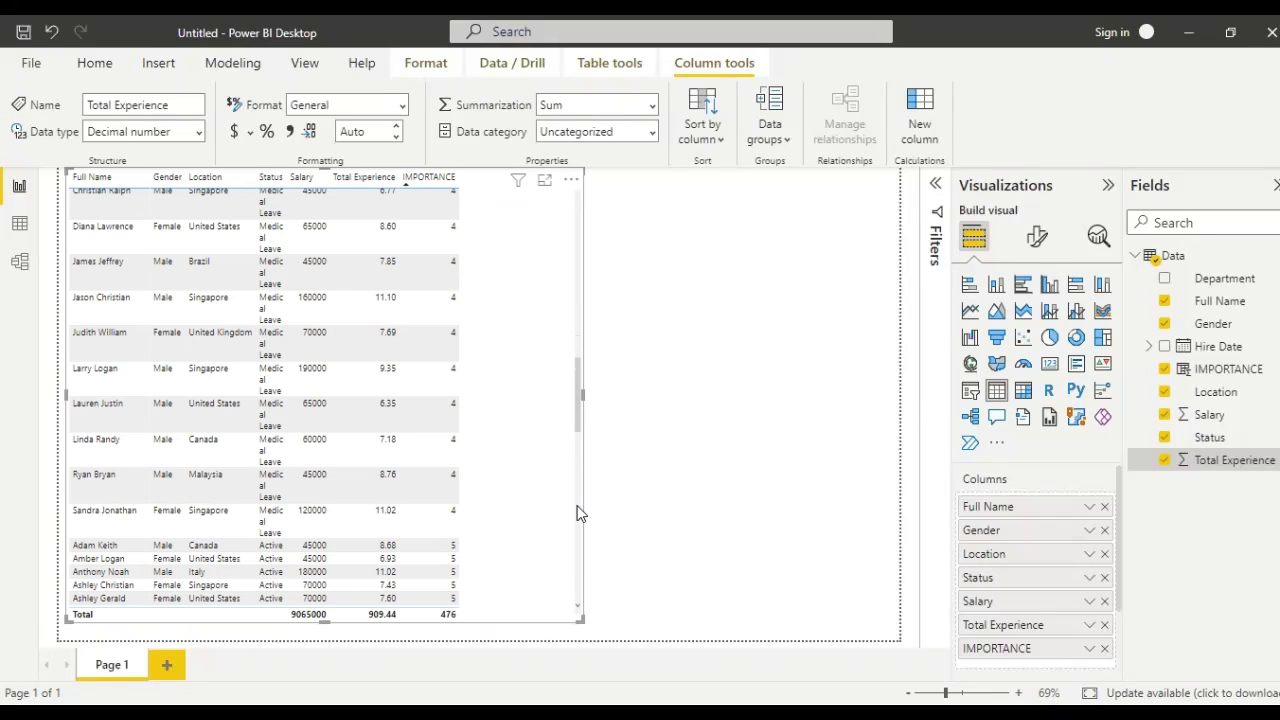
mouse_move(575, 401)
mouse_down()
mouse_move(563, 223)
mouse_move(586, 243)
mouse_up()
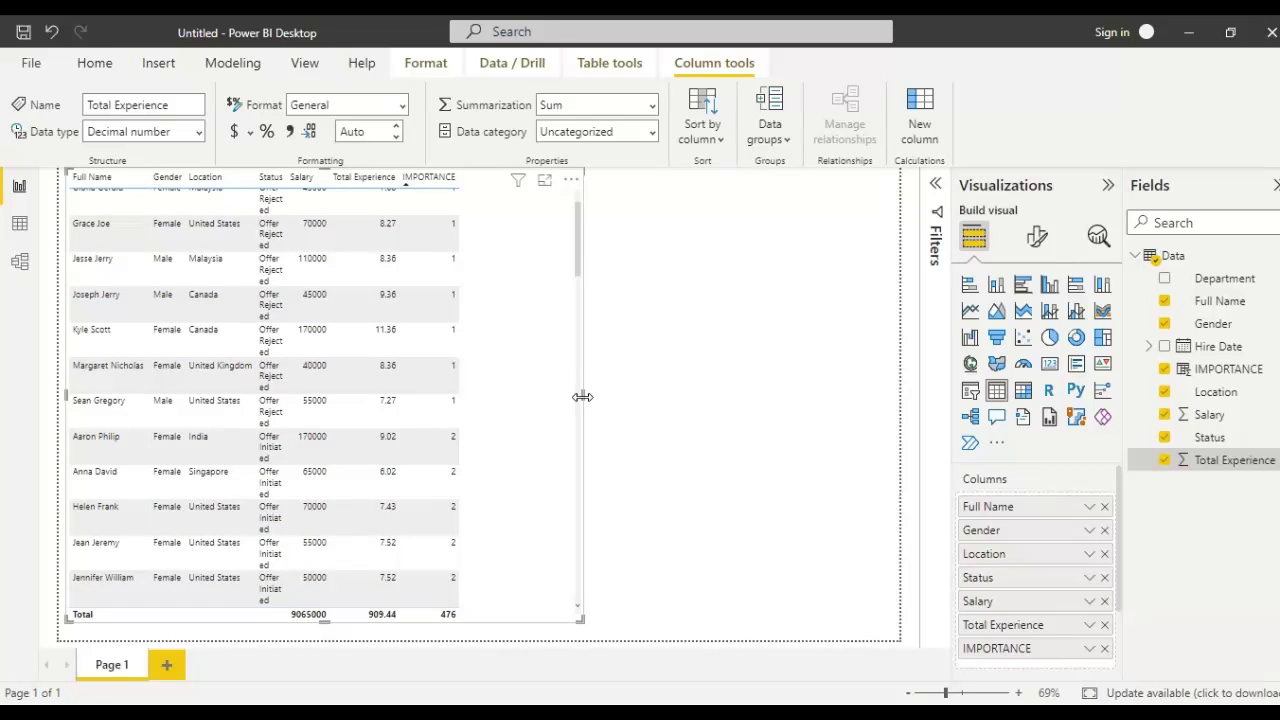
mouse_move(553, 399)
mouse_down()
mouse_move(480, 390)
mouse_move(512, 395)
mouse_up()
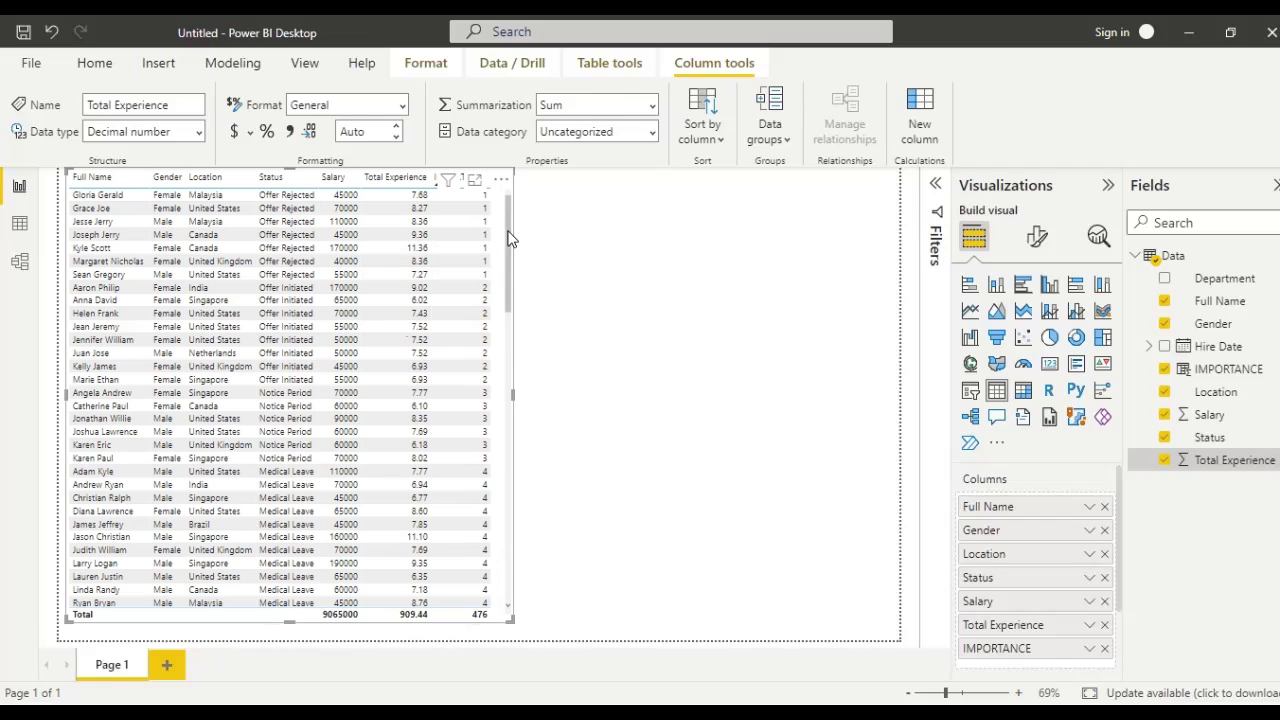
scroll(508, 237, down, 3)
scroll(508, 237, down, 5)
scroll(505, 220, up, 10)
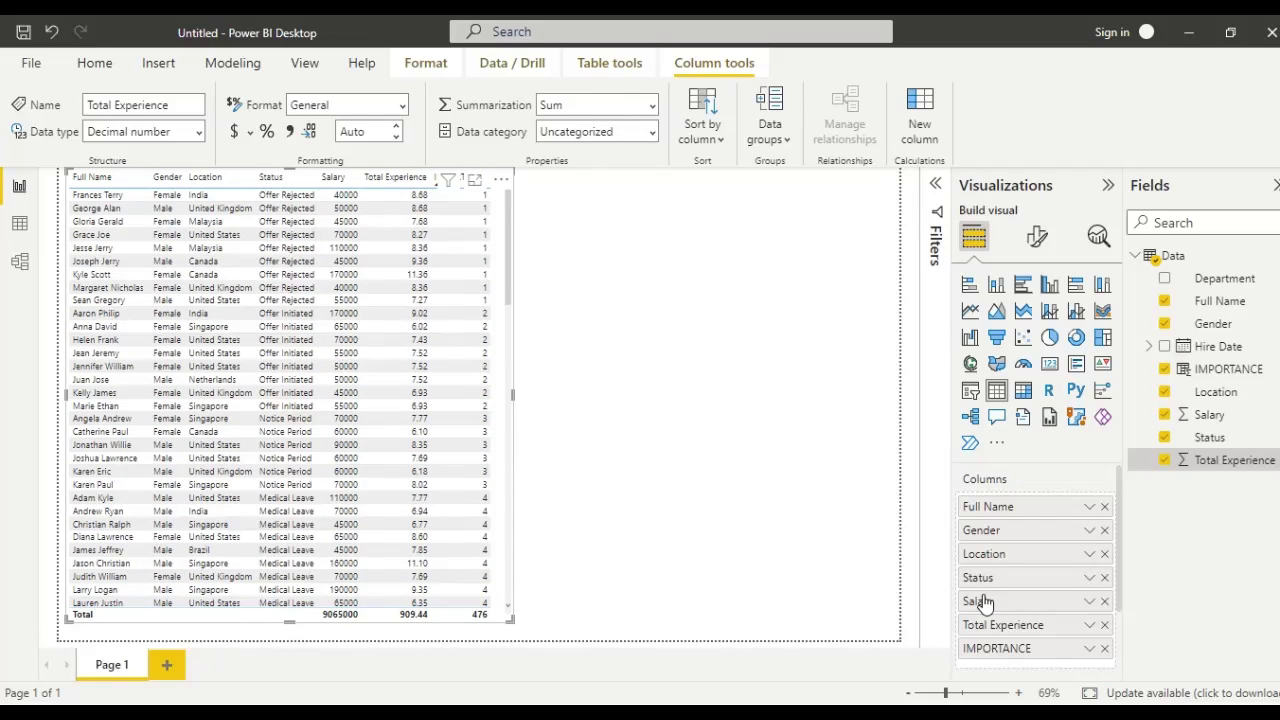
Step: Move IMPORTANCE to the top of the Columns well and widen the table to show Total Experience
drag(998, 648, 1008, 500)
mouse_move(998, 648)
mouse_down()
mouse_move(1013, 609)
mouse_move(988, 505)
mouse_up()
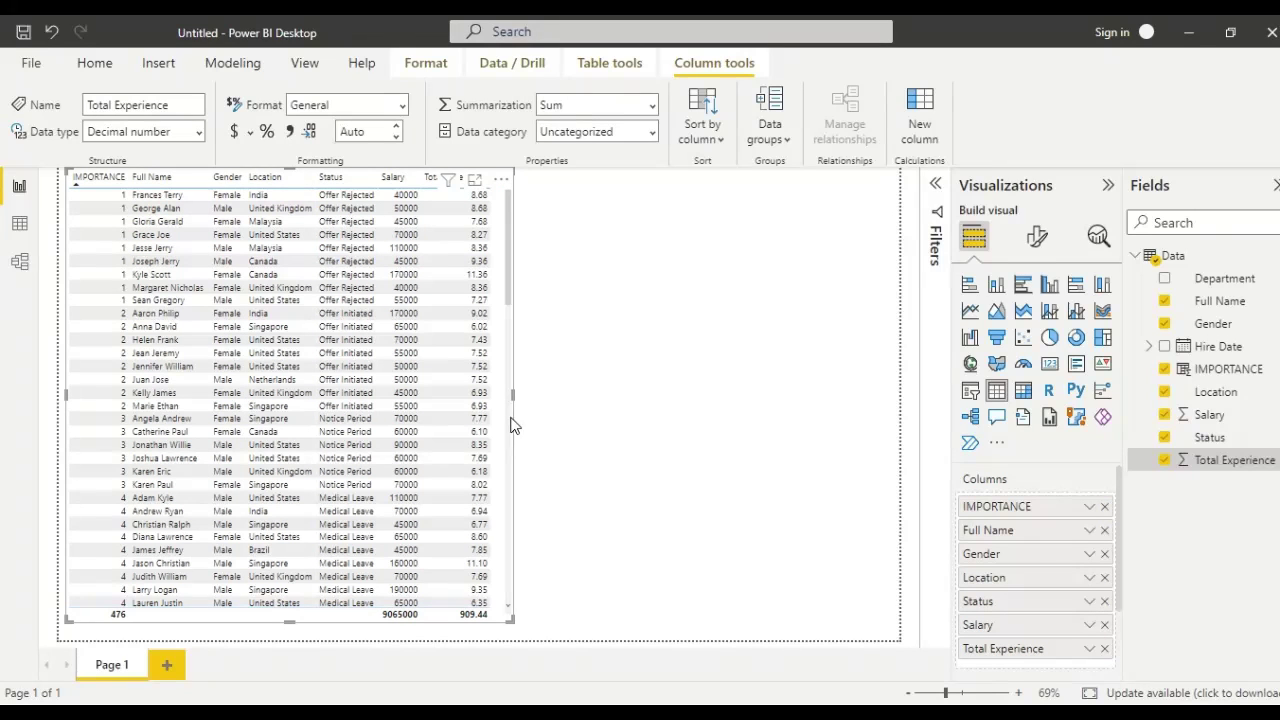
mouse_move(517, 401)
mouse_down()
mouse_move(502, 405)
mouse_move(517, 411)
mouse_up()
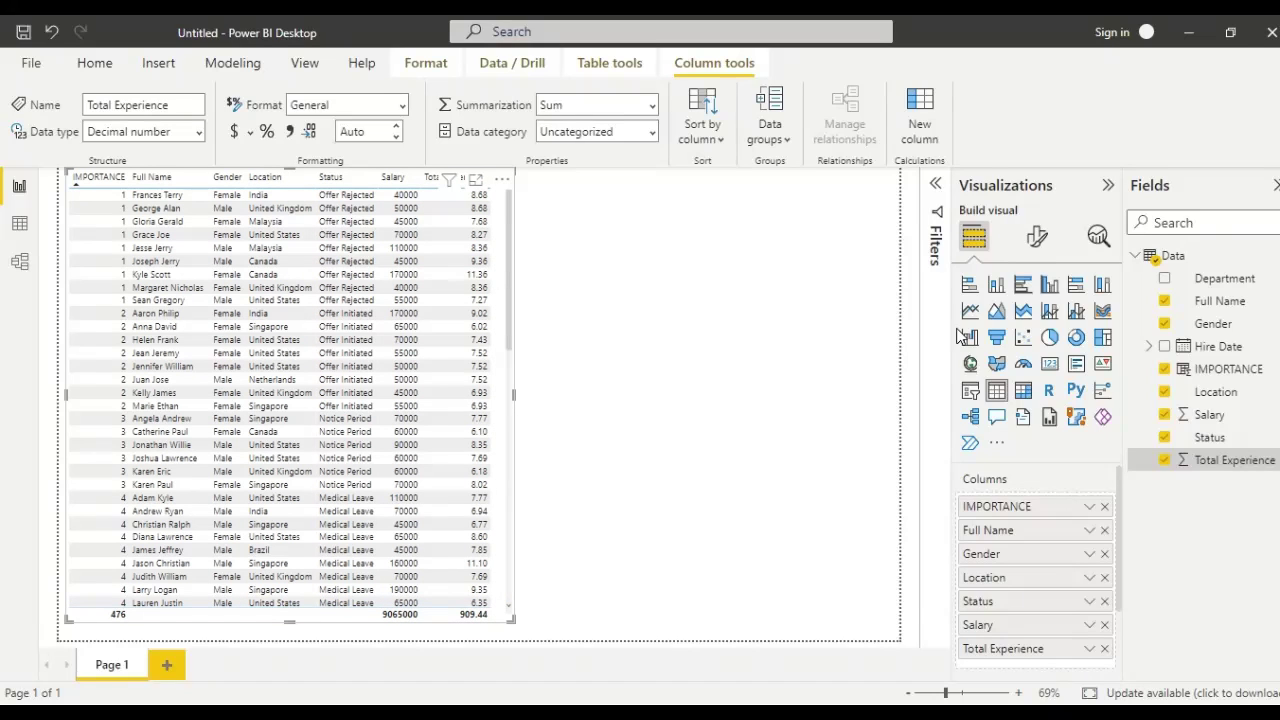
click(817, 345)
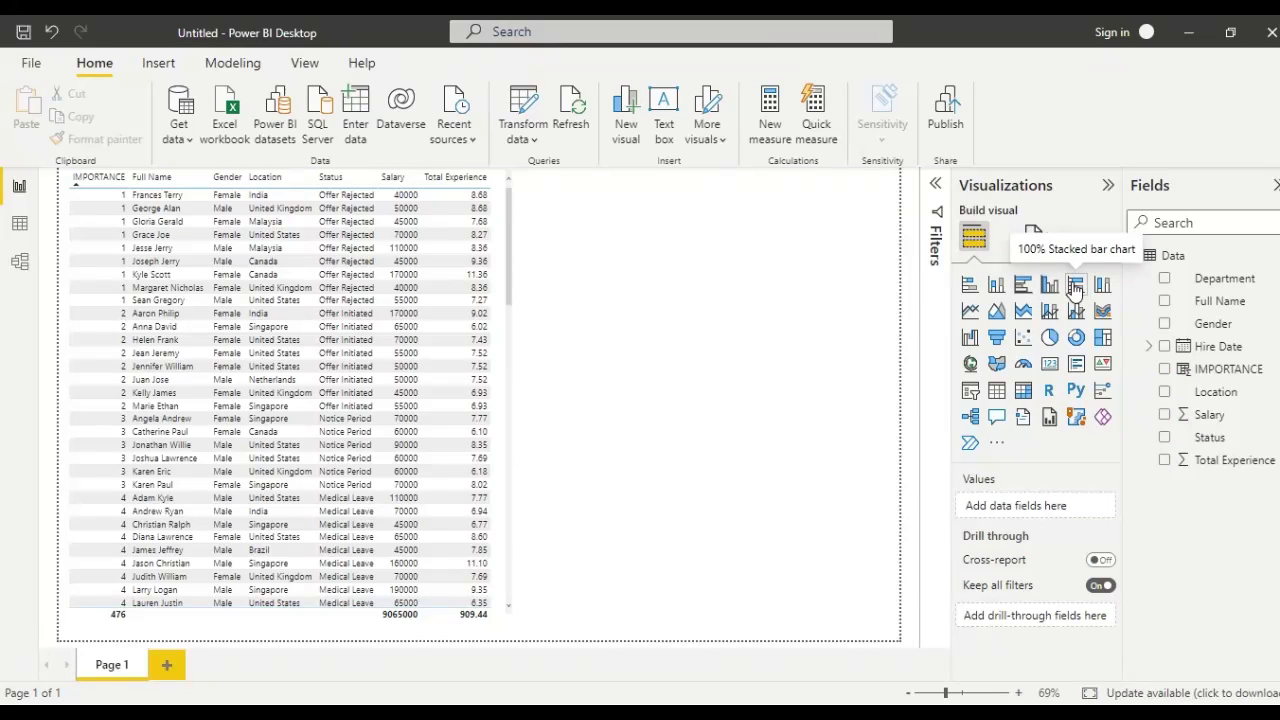
Step: Add a clustered column chart with Status on the X-axis and the count of Status as bar heights
click(995, 287)
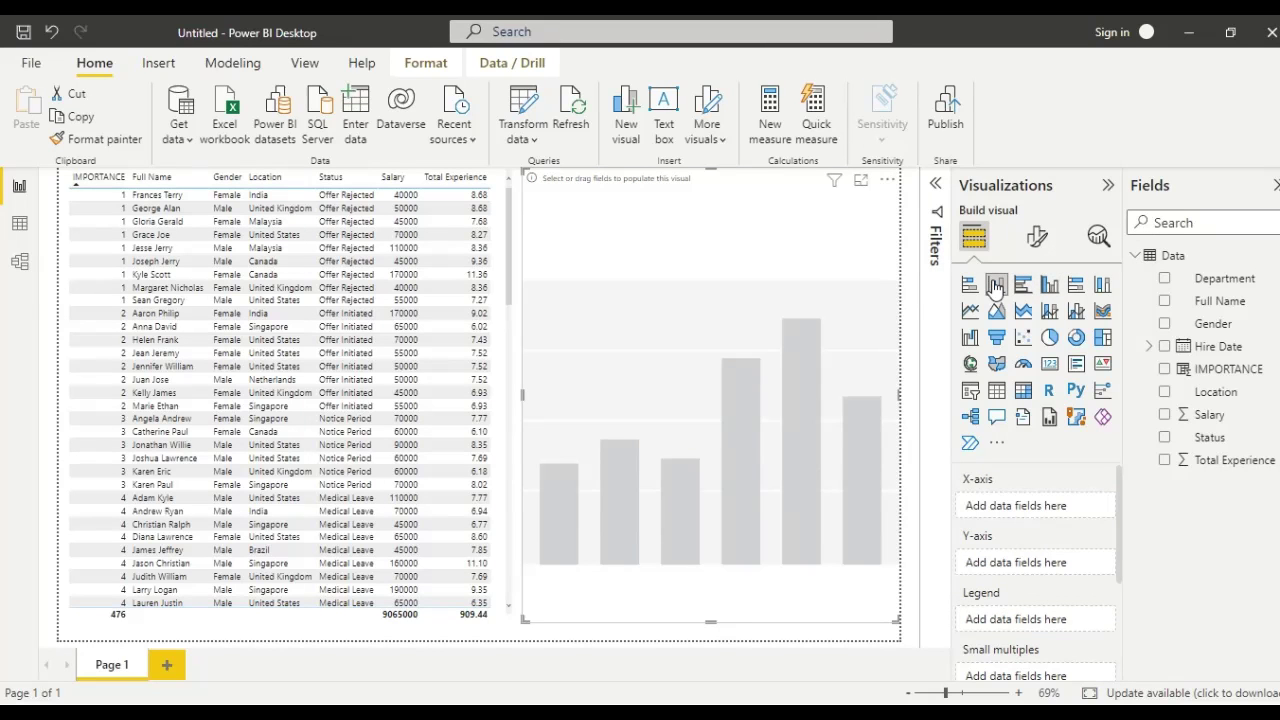
click(1050, 287)
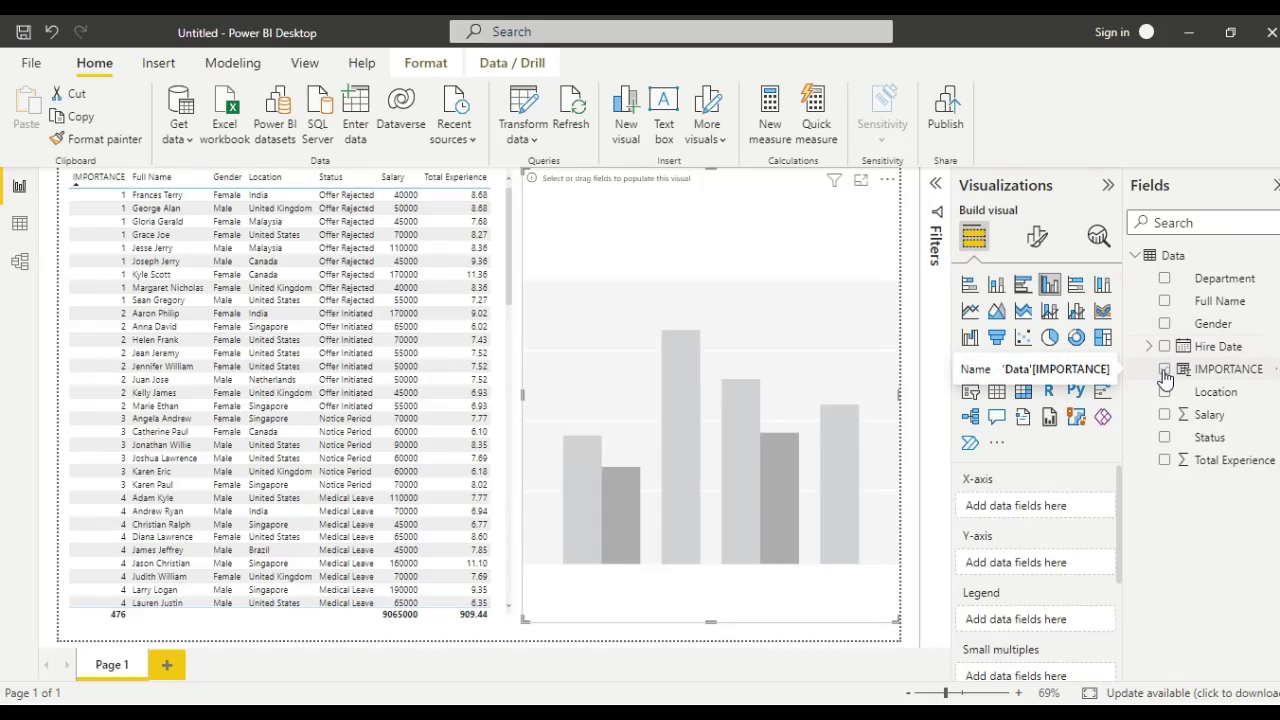
click(1165, 438)
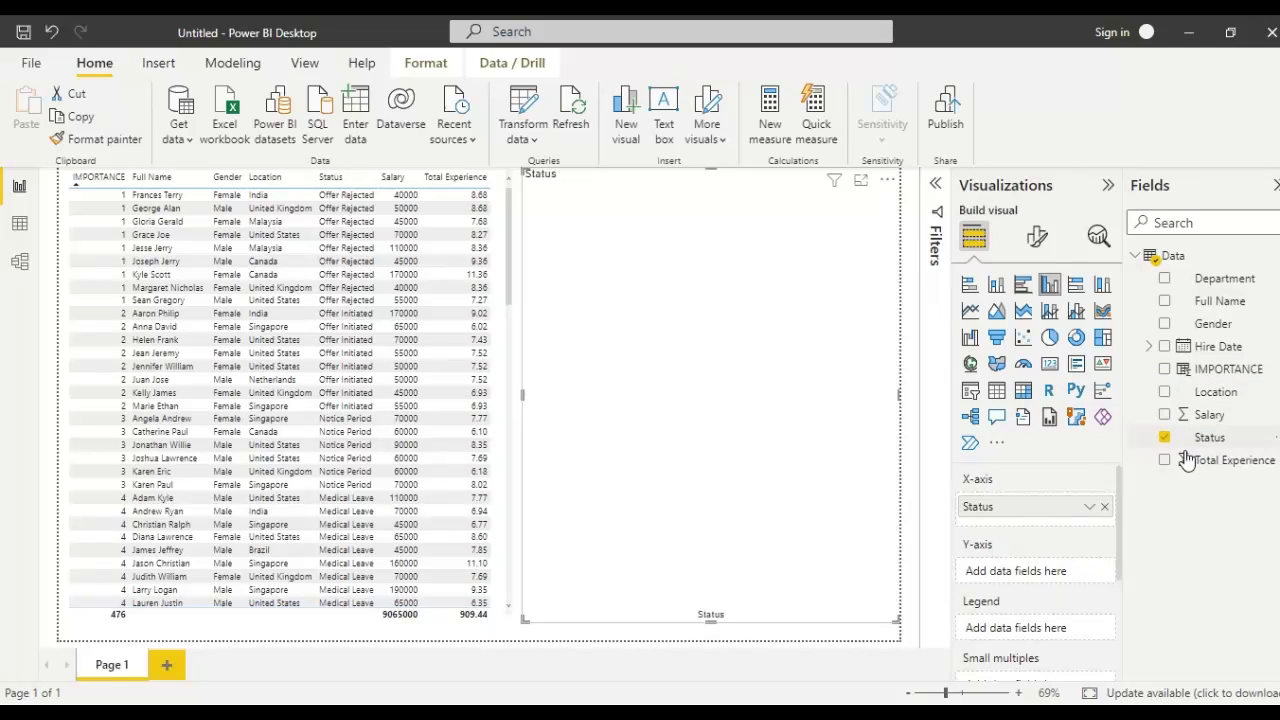
drag(1199, 448, 1033, 578)
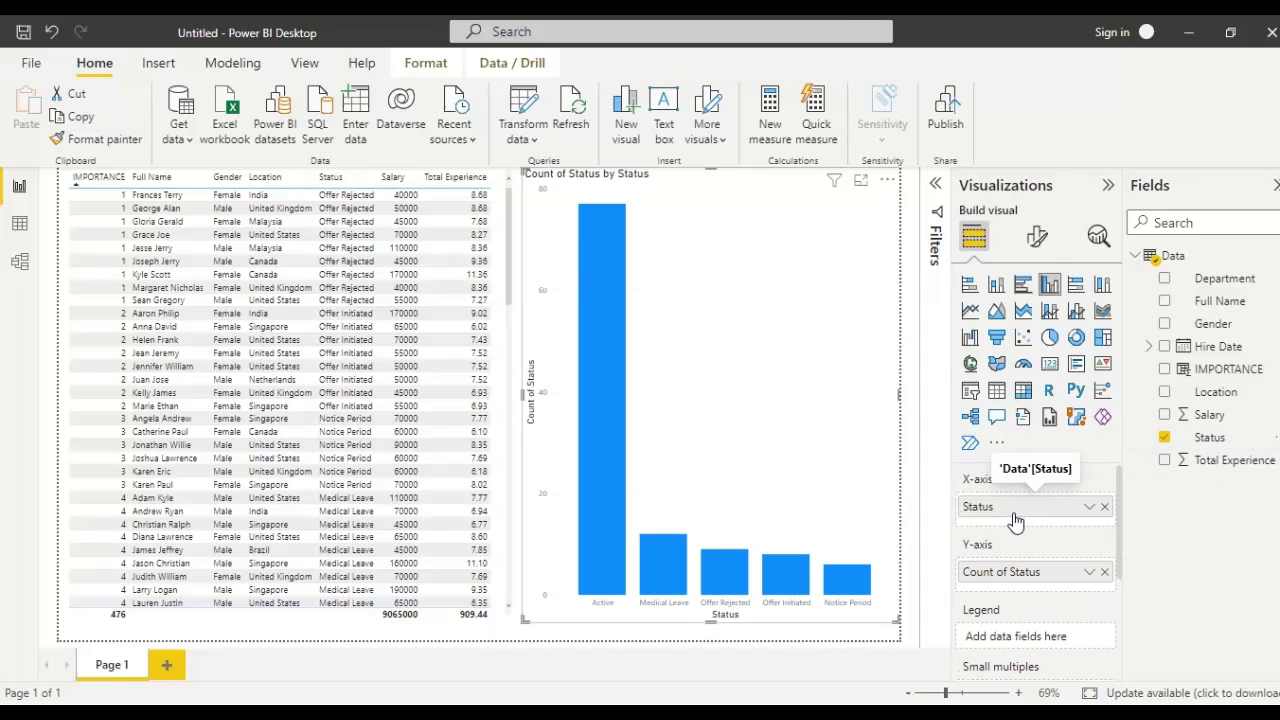
Step: Put IMPORTANCE in the chart's Tooltips and sort the status bars by IMPORTANCE, Active first
click(887, 181)
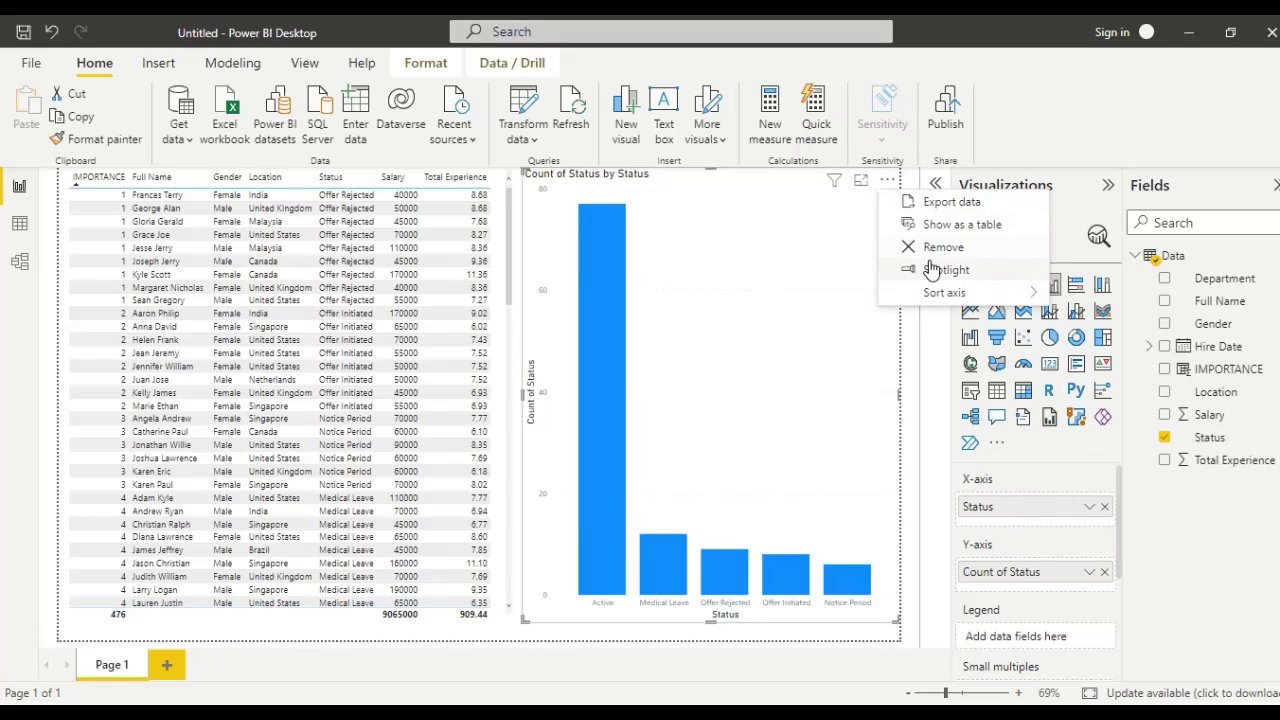
mouse_move(945, 292)
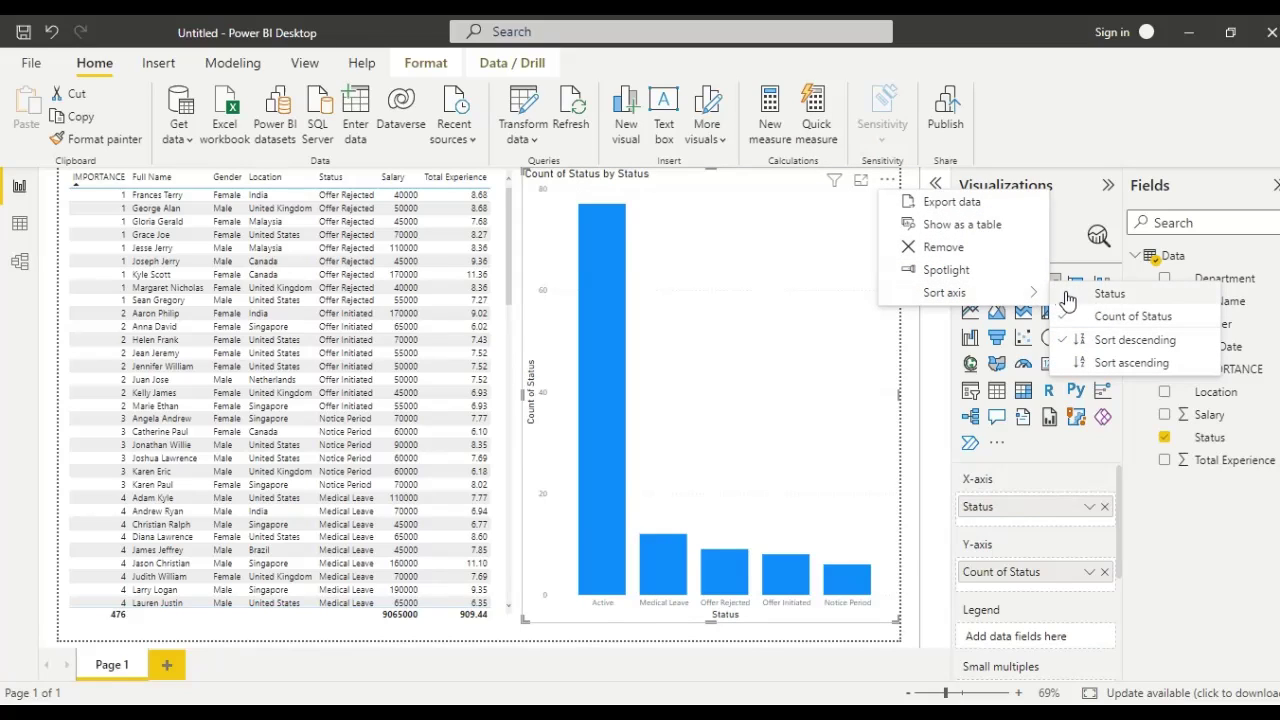
click(1194, 553)
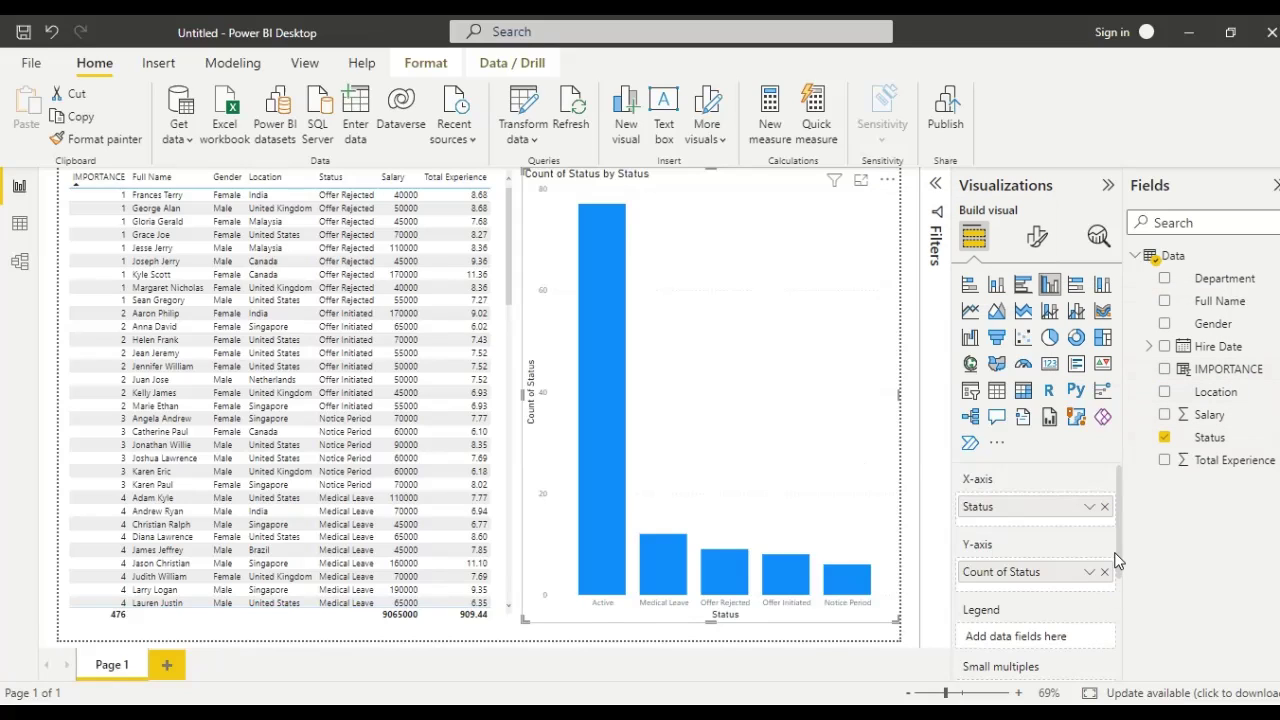
drag(1118, 545, 1122, 634)
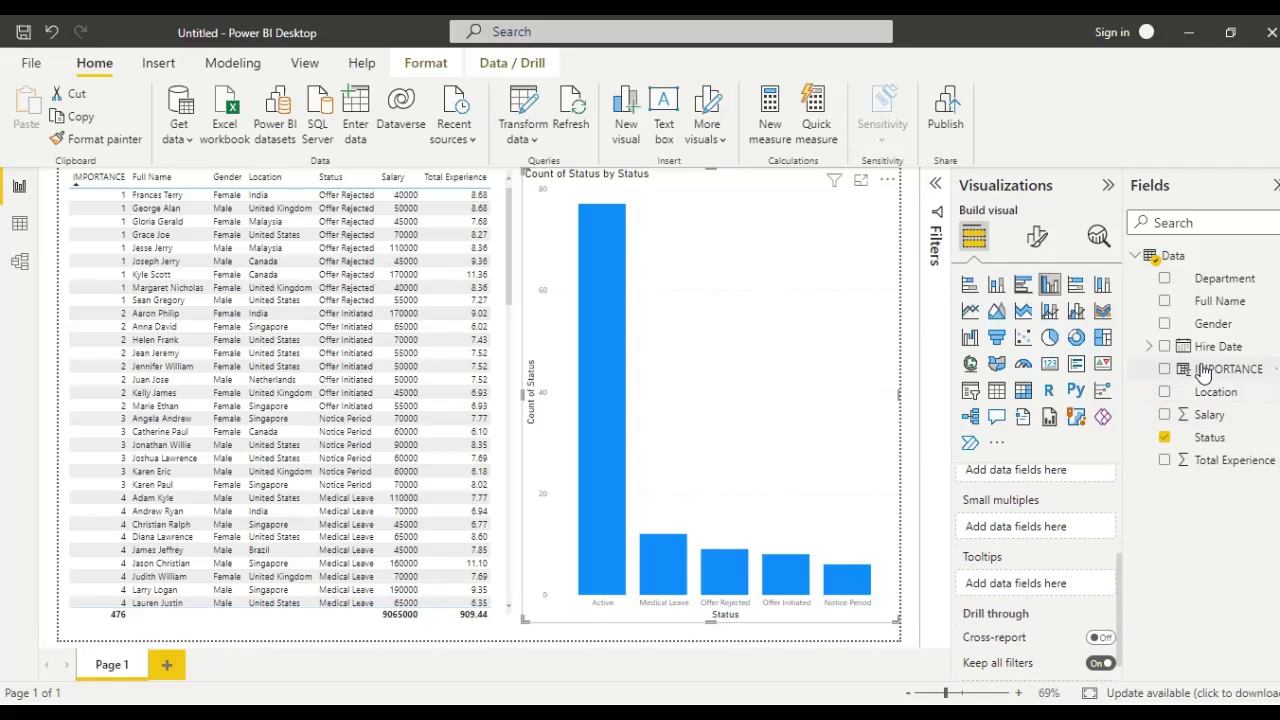
mouse_move(1206, 374)
mouse_down()
mouse_move(1033, 598)
mouse_move(1048, 588)
mouse_up()
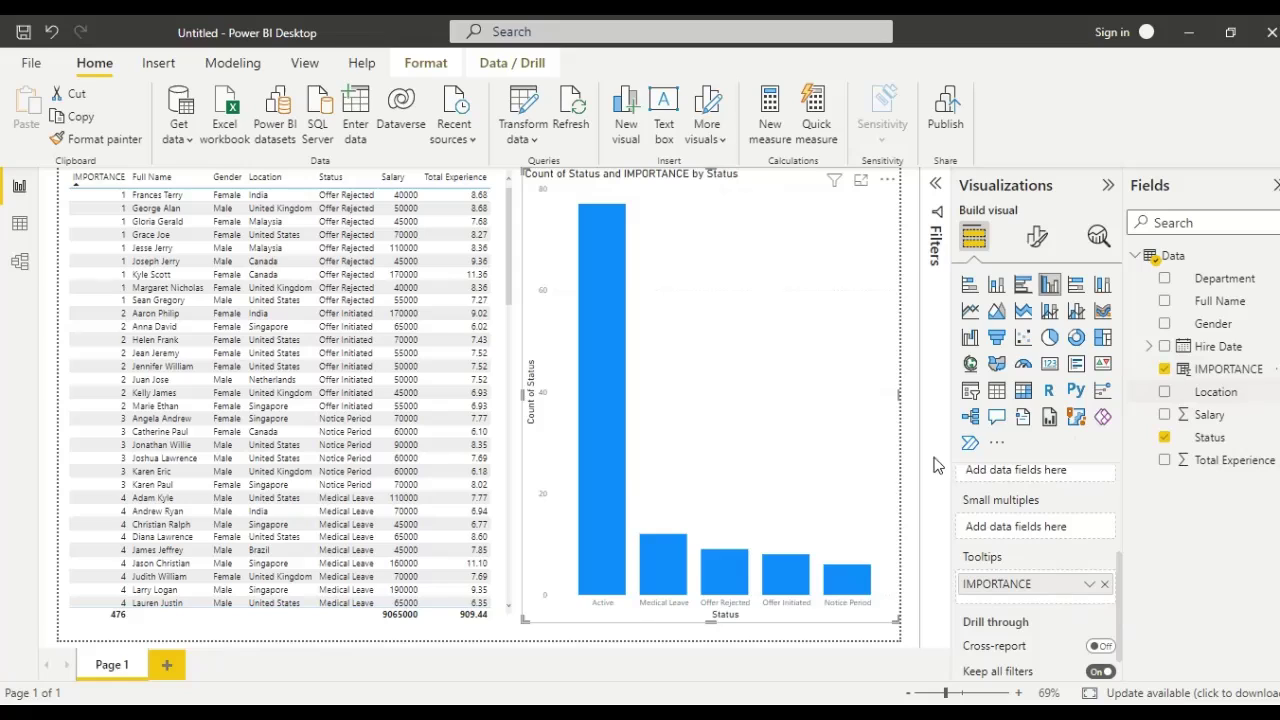
click(887, 180)
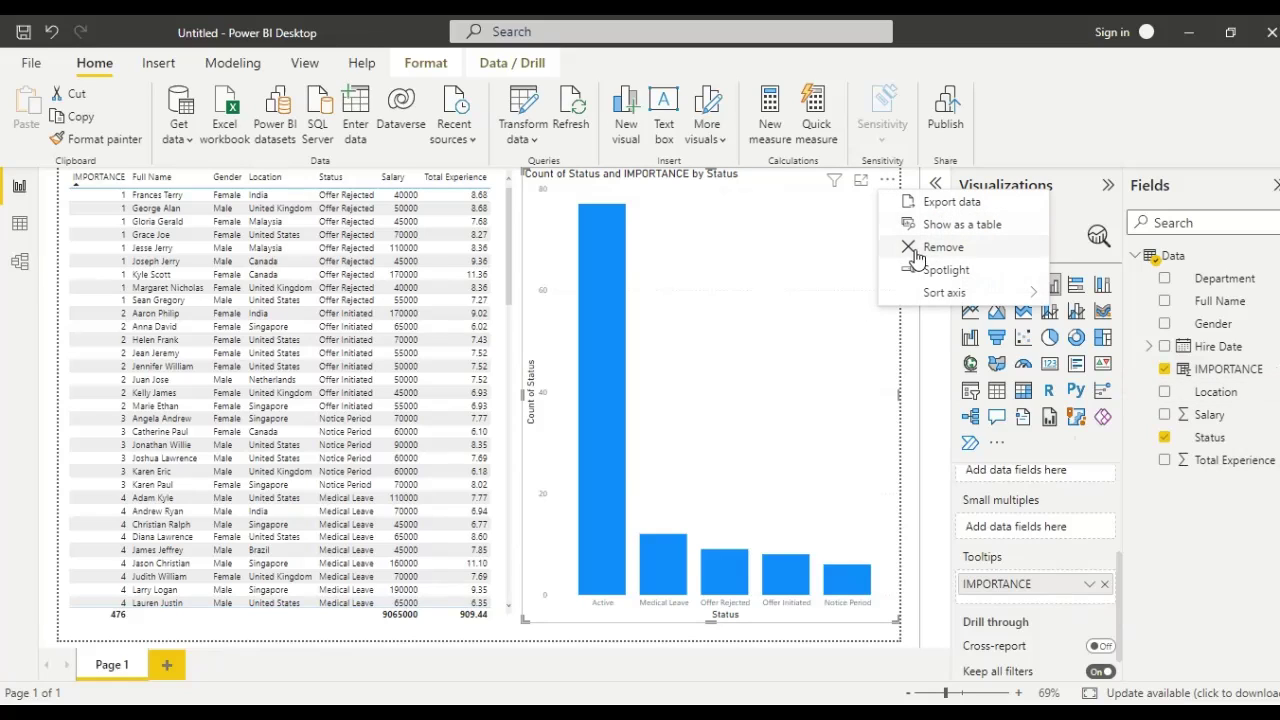
mouse_move(944, 292)
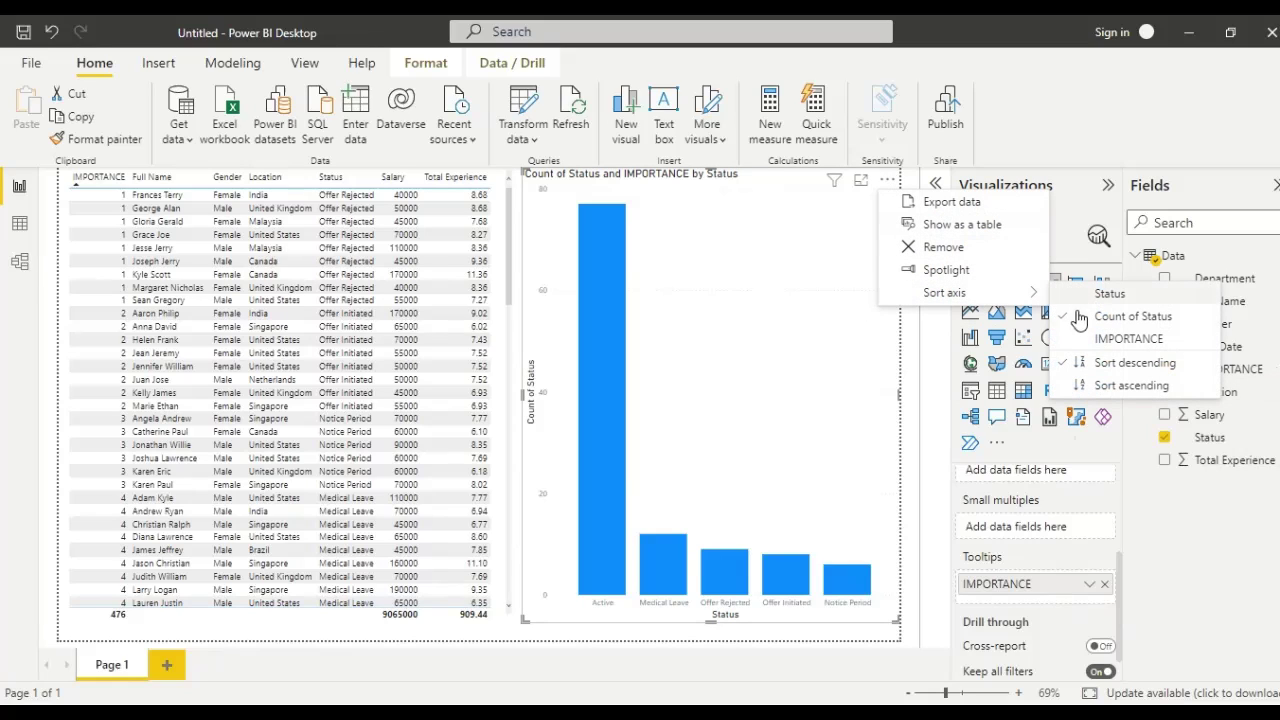
click(1097, 340)
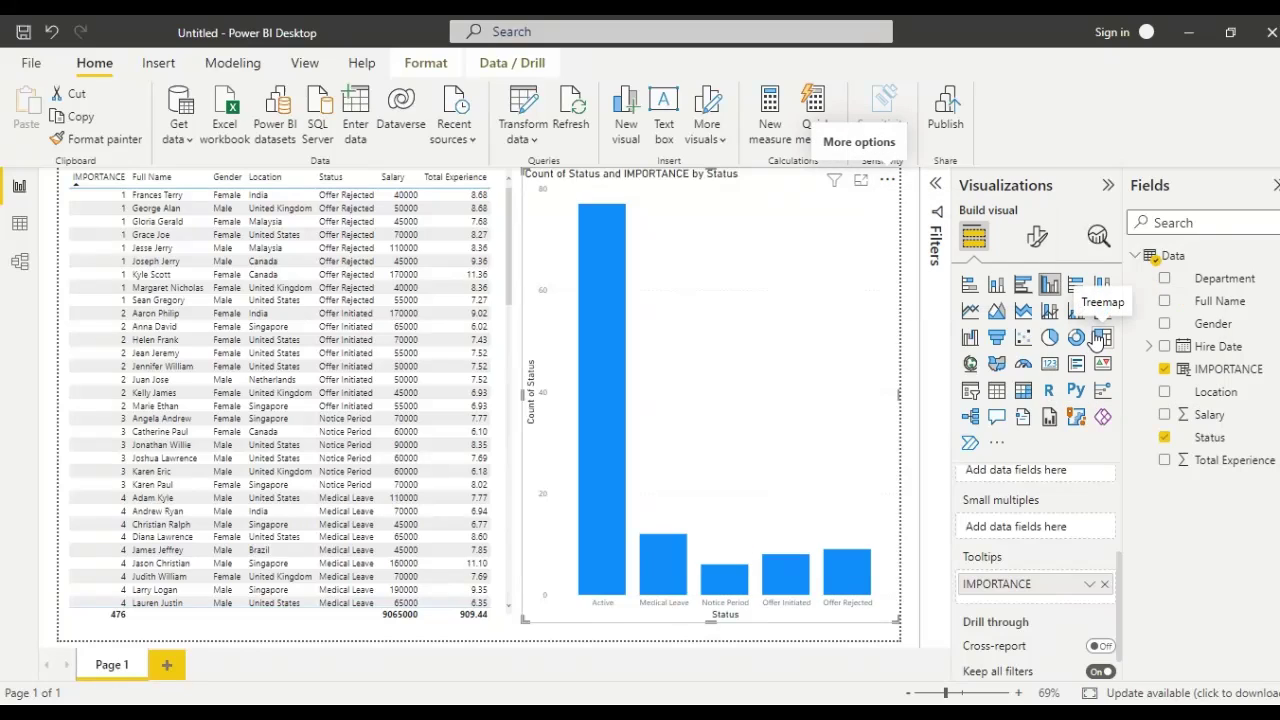
Step: Change the IMPORTANCE tooltip from Sum to Minimum, leaving the IMPORTANCE bar order unchanged
right_click(1001, 590)
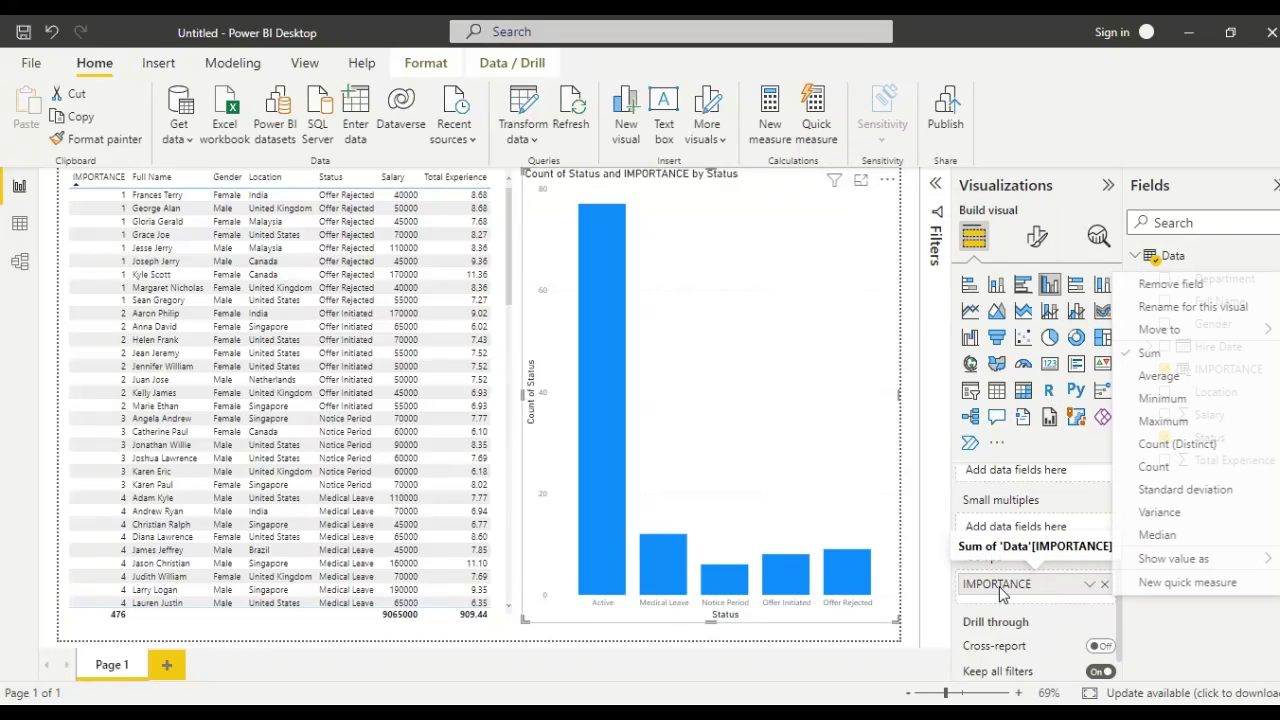
click(1163, 399)
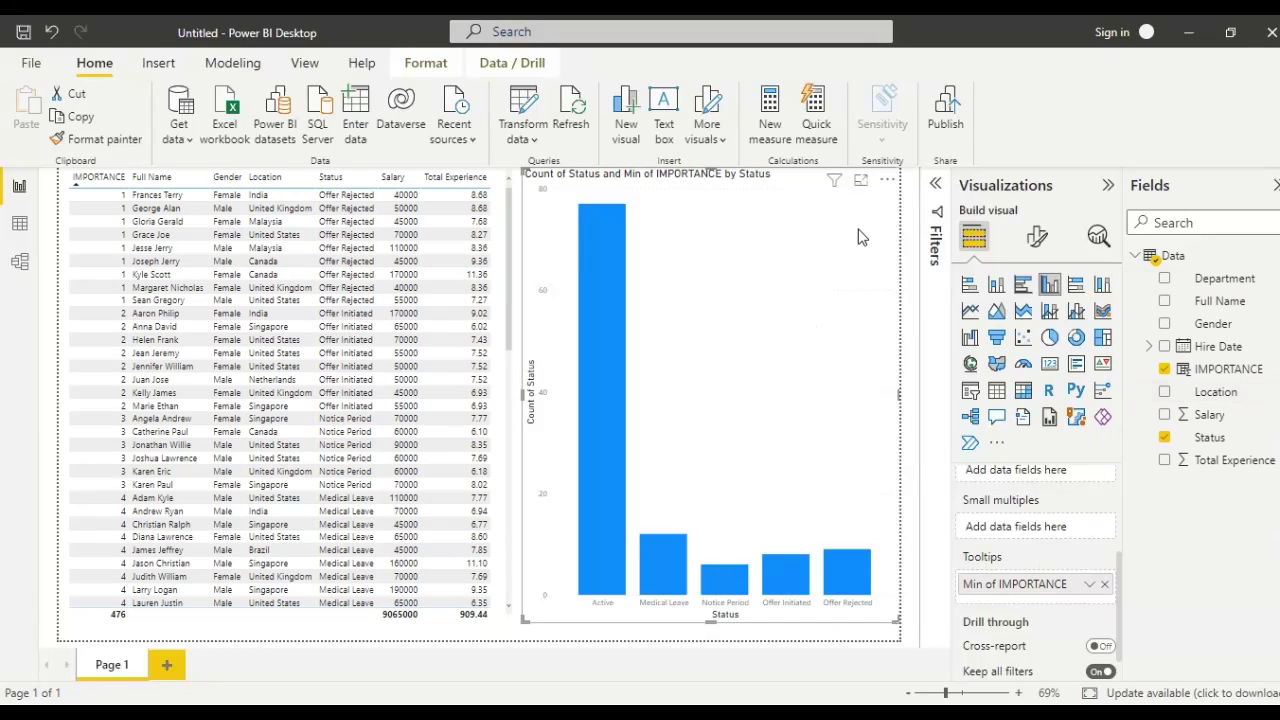
click(886, 184)
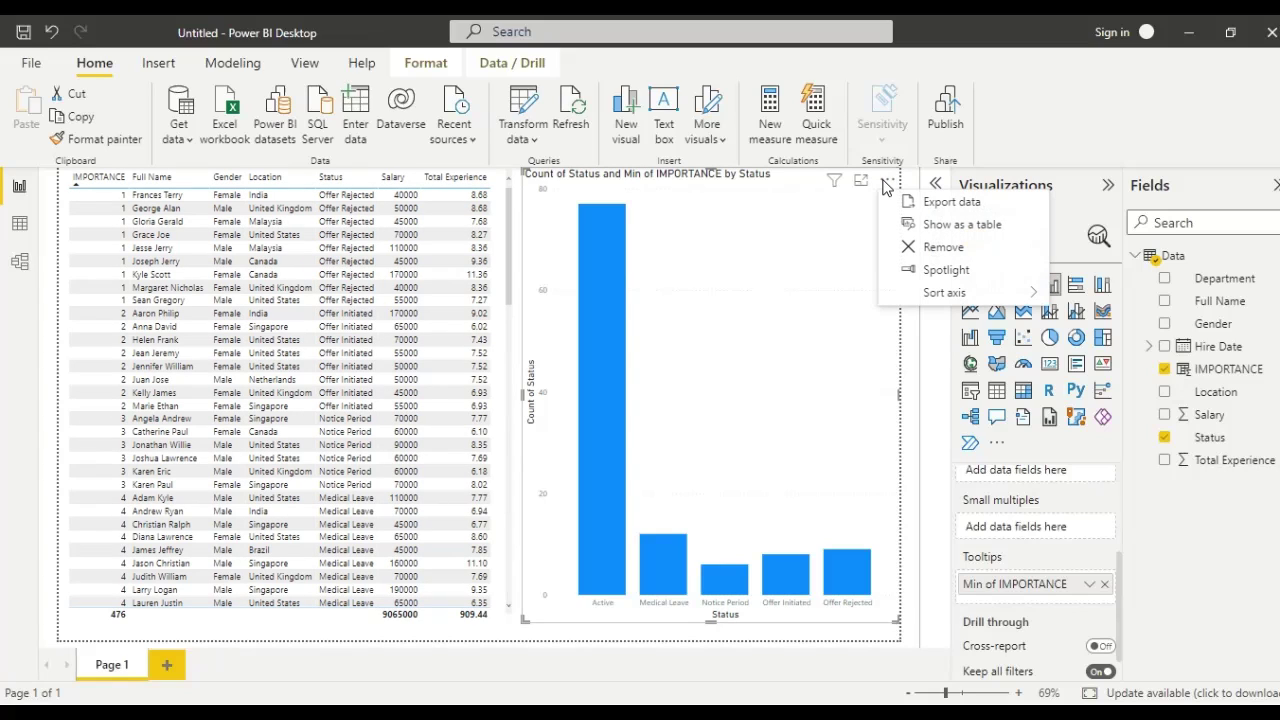
mouse_move(944, 292)
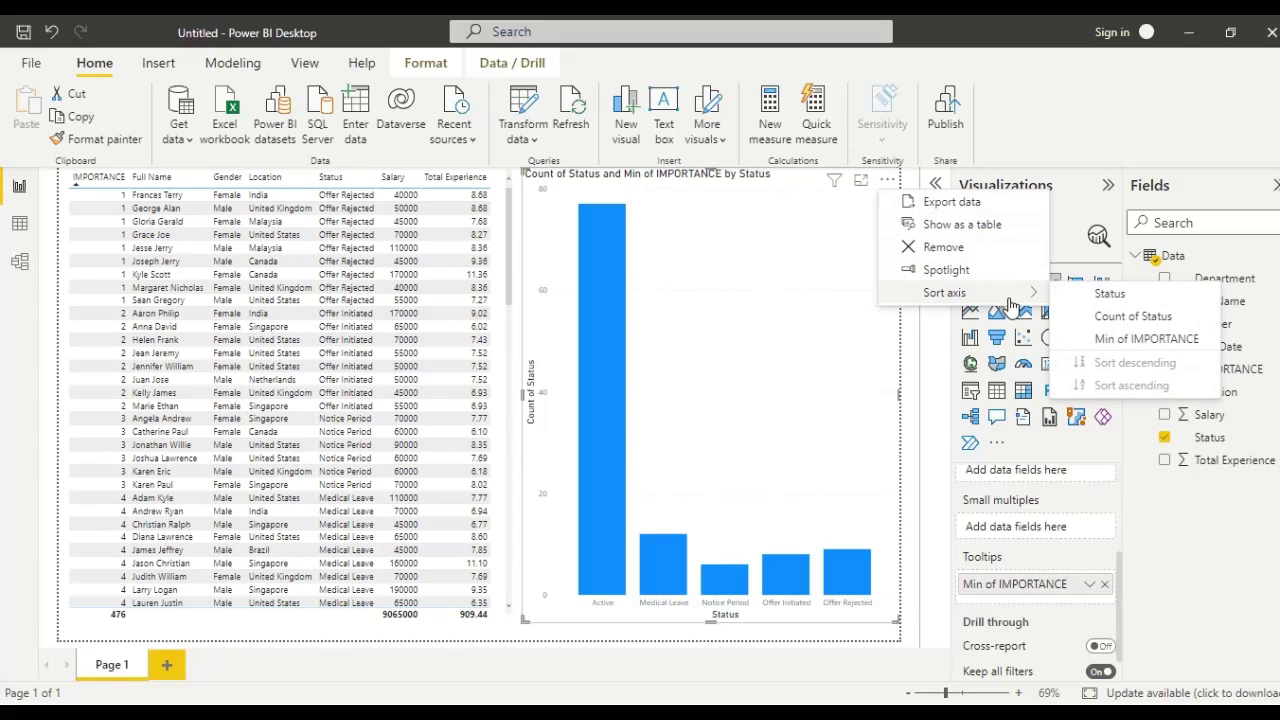
click(1088, 340)
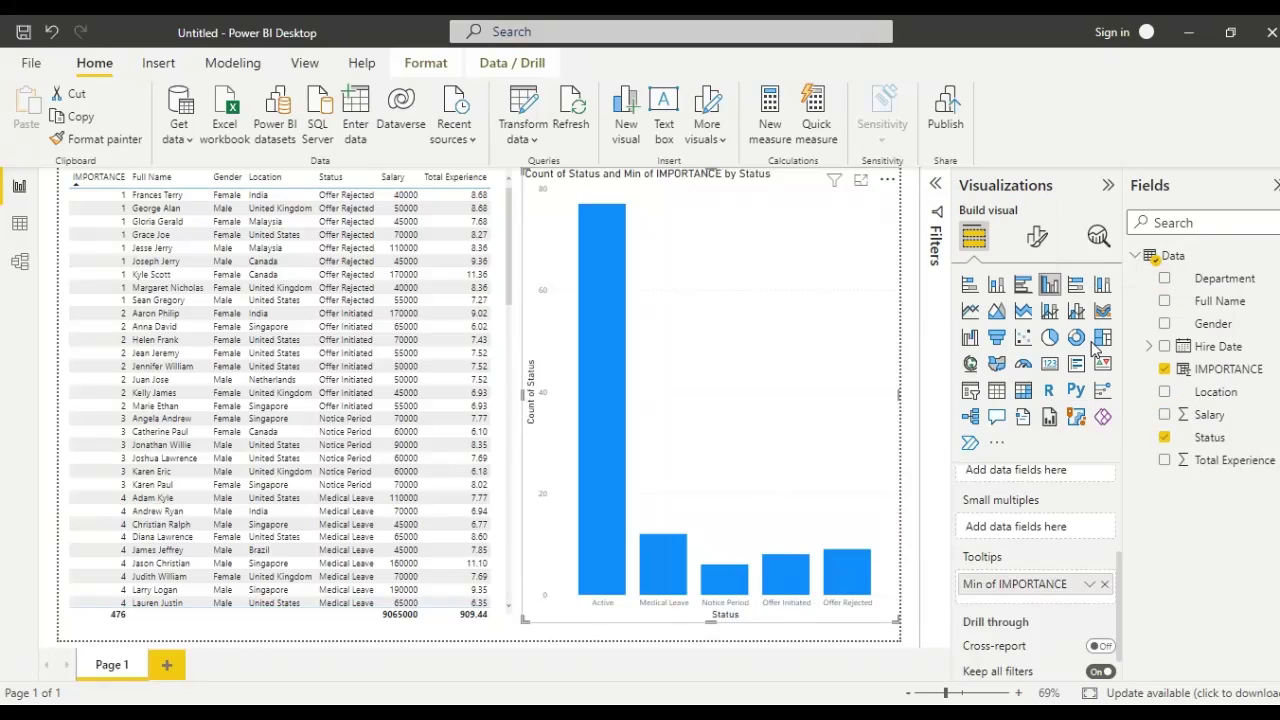